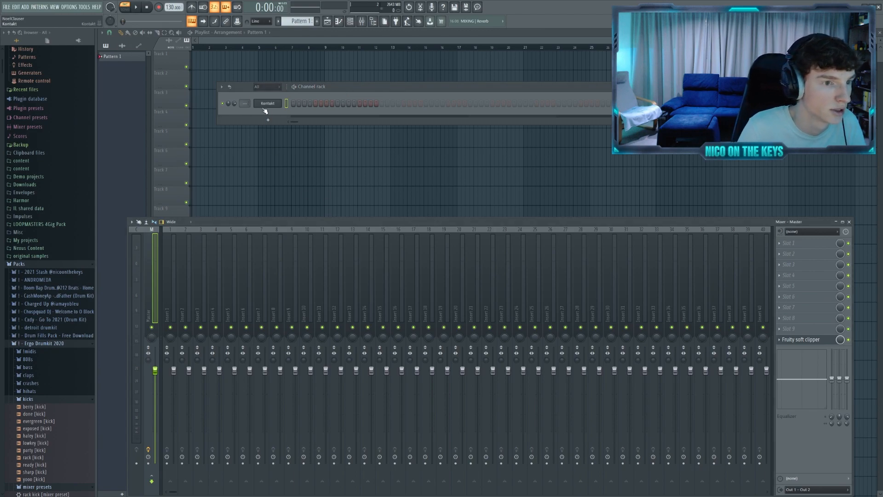
Record an eight-bar chord part in Pattern 1 at 170 BPM using The Grandeur piano in Kontakt
click(267, 103)
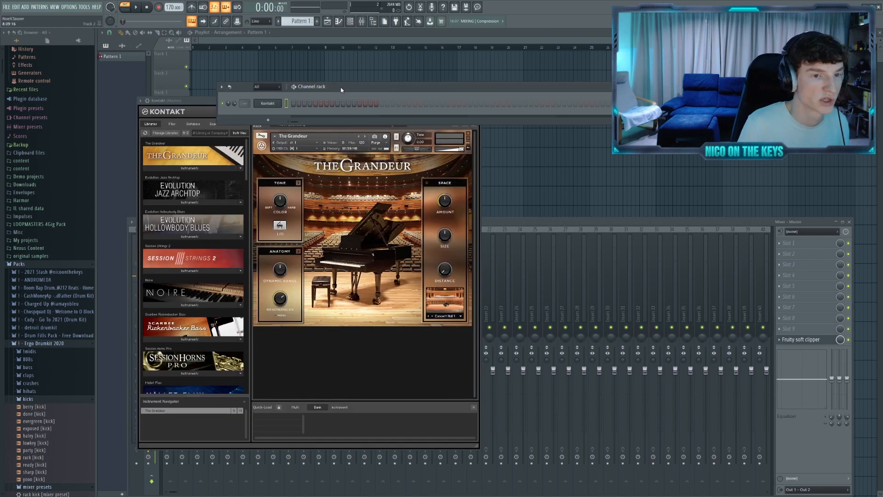
click(138, 8)
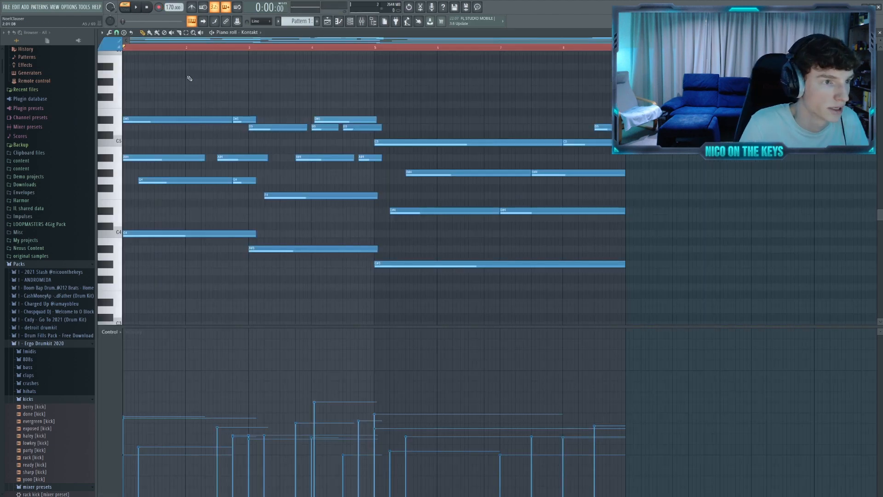
Play back the piano part and lower the velocity of the two high notes starting in bar 4
click(137, 8)
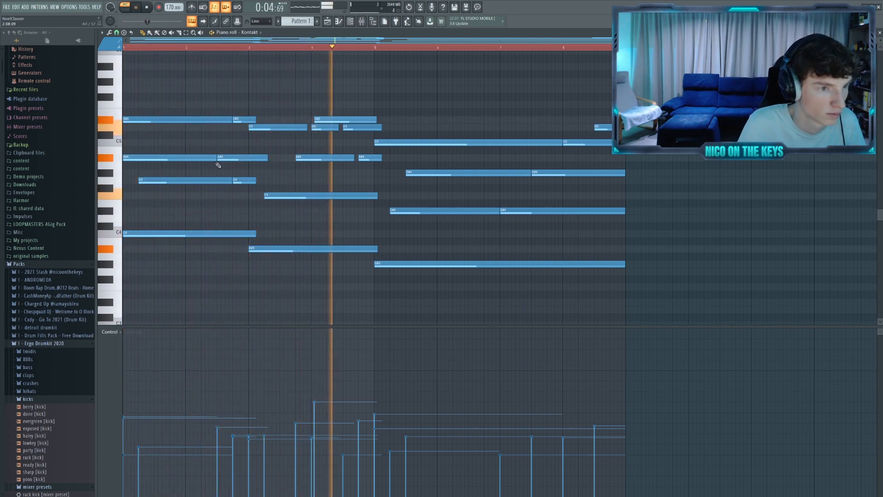
drag(327, 109, 330, 134)
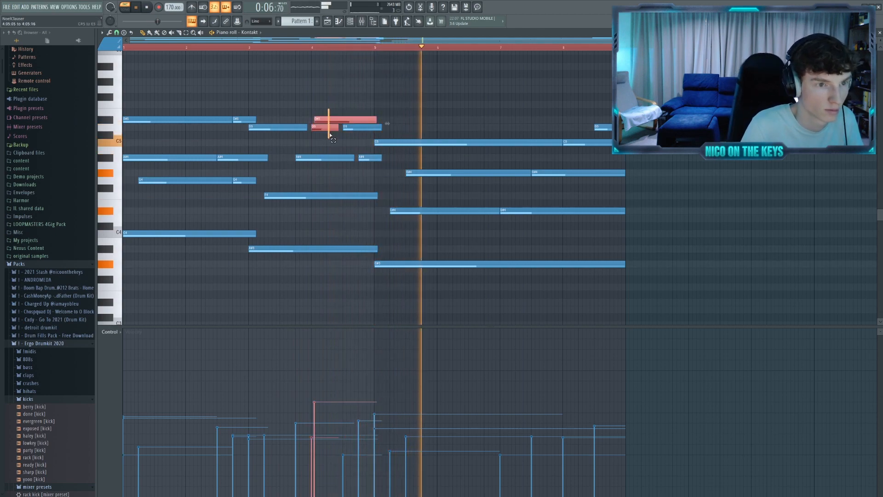
scroll(331, 128, down, 2)
ctrl+click(528, 84)
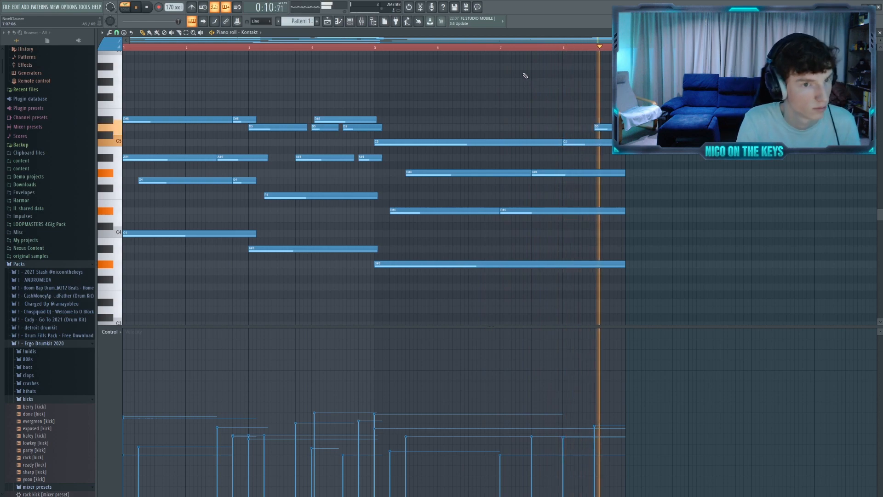
key(space)
Add a second Kontakt instrument channel to the pattern
key(F6)
click(275, 123)
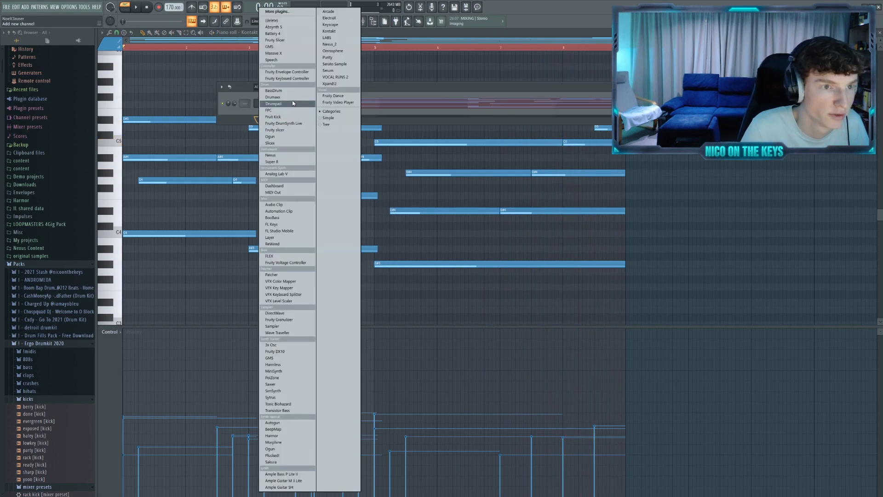
click(328, 31)
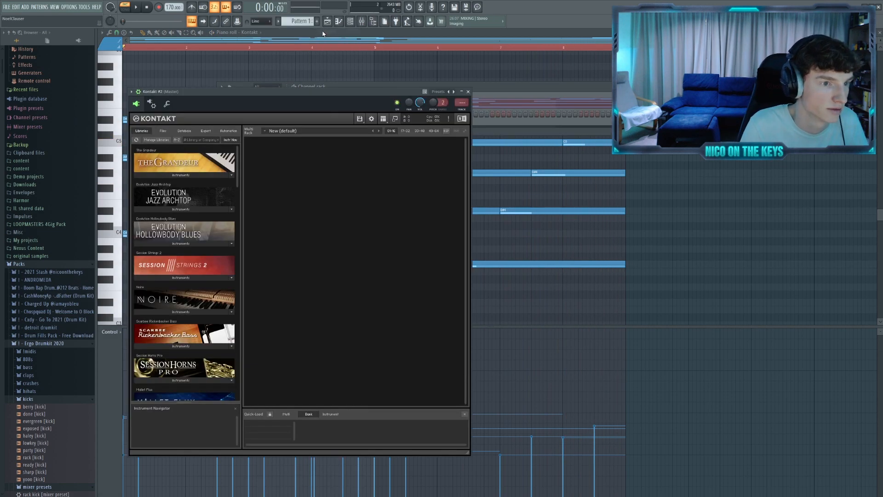
key(Escape)
Duplicate the eight-bar piano notes so the part fills 16 bars, leaving no notes selected
key(ctrl+b)
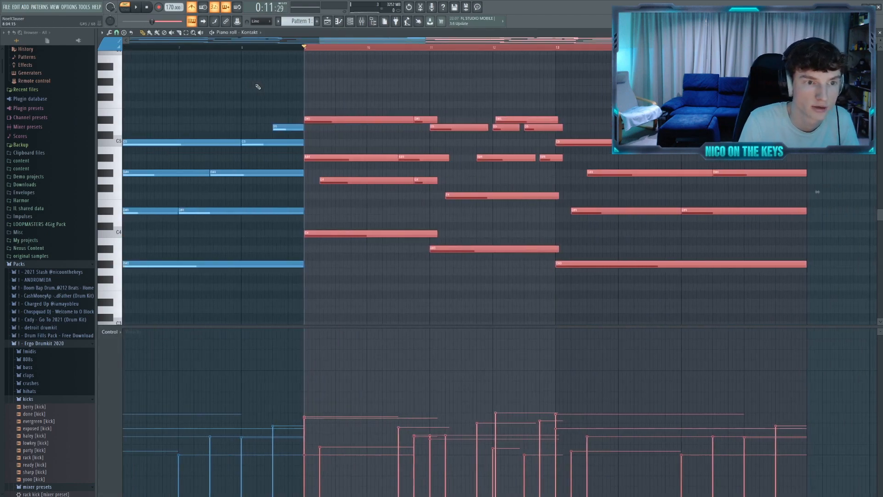
scroll(256, 84, down, 2)
key(ctrl+a)
key(ctrl+d)
key(ctrl+a)
key(ctrl+d)
scroll(296, 94, up, 4)
scroll(280, 108, down, 2)
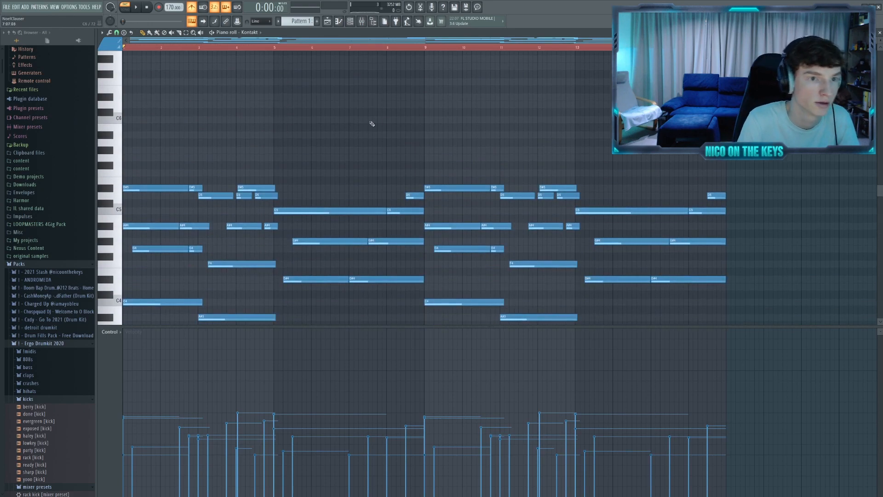
Record a melody on the Kontakt #2 channel over the 16-bar piano part
click(362, 21)
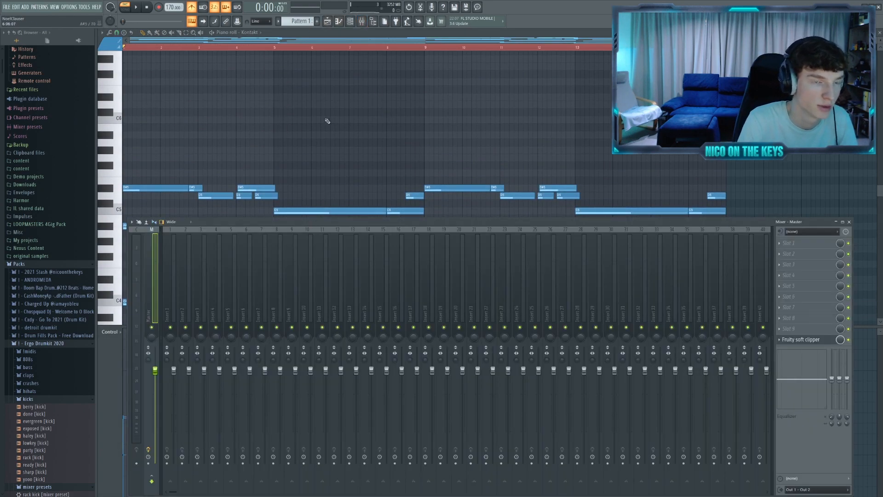
scroll(331, 131, down, 4)
click(350, 21)
click(157, 7)
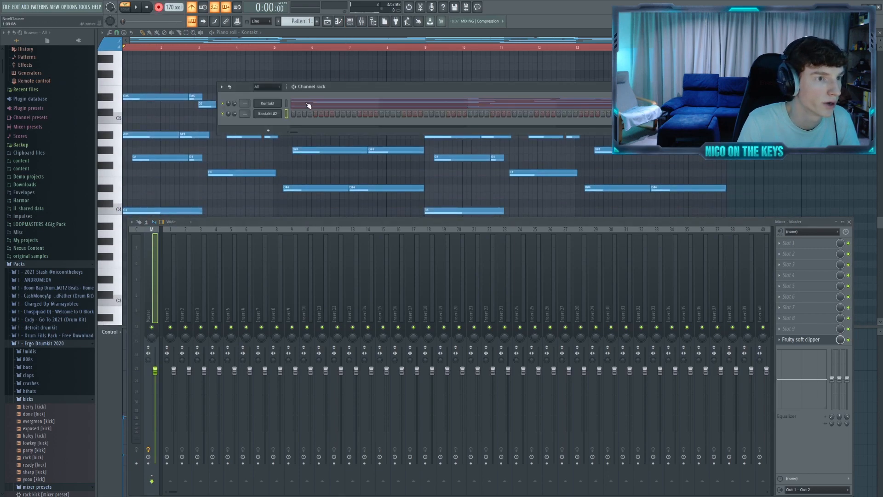
drag(342, 90, 342, 88)
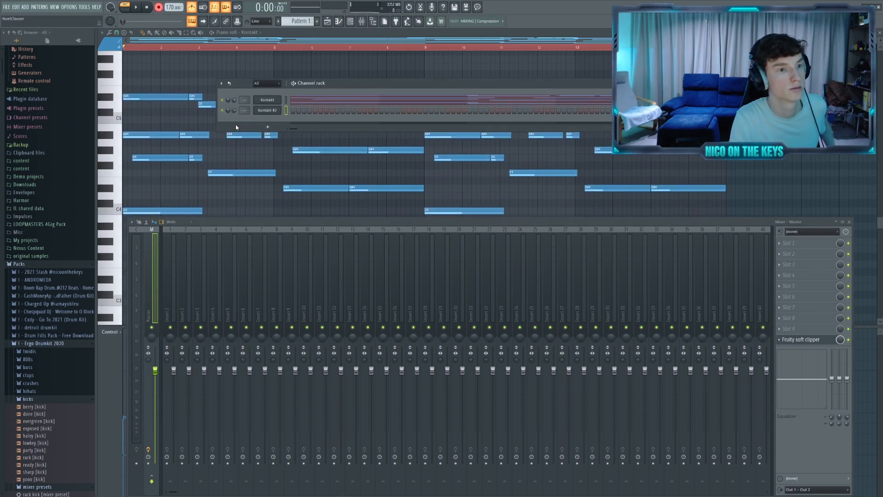
click(137, 8)
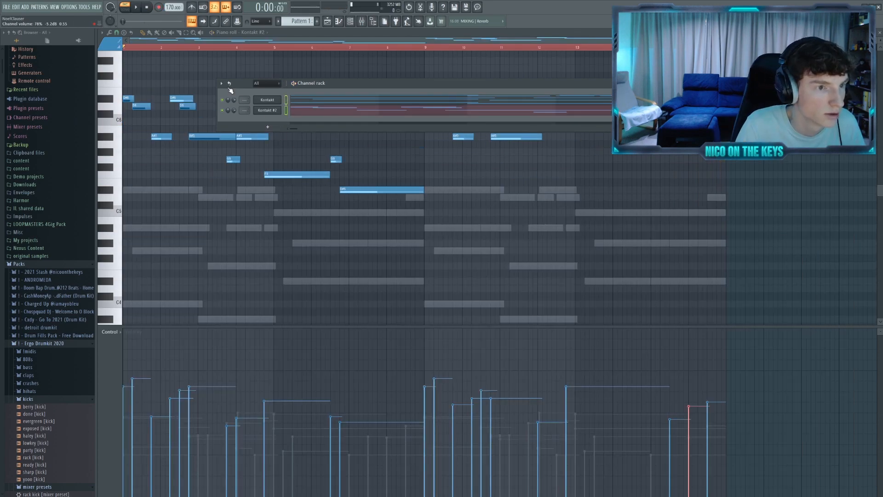
Route both Kontakt channels to their own mixer tracks and cut the piano's lows around 100 Hz with Fruity parametric EQ 2
click(222, 83)
click(245, 168)
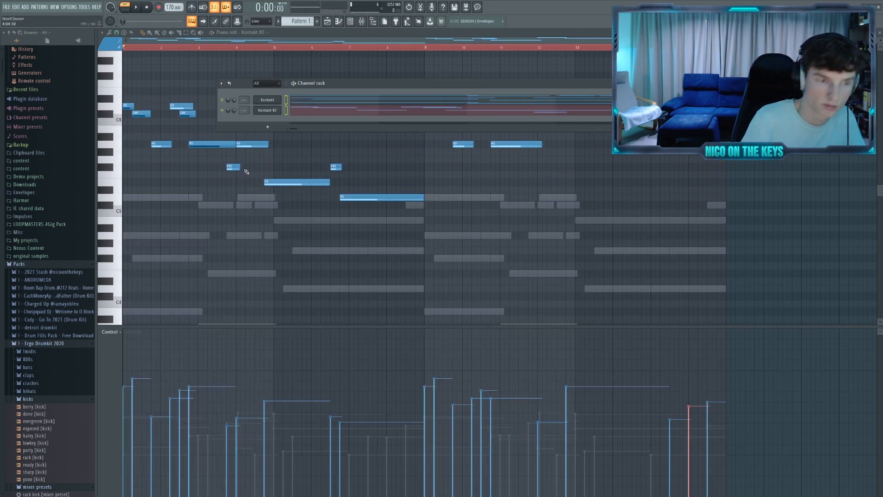
click(361, 22)
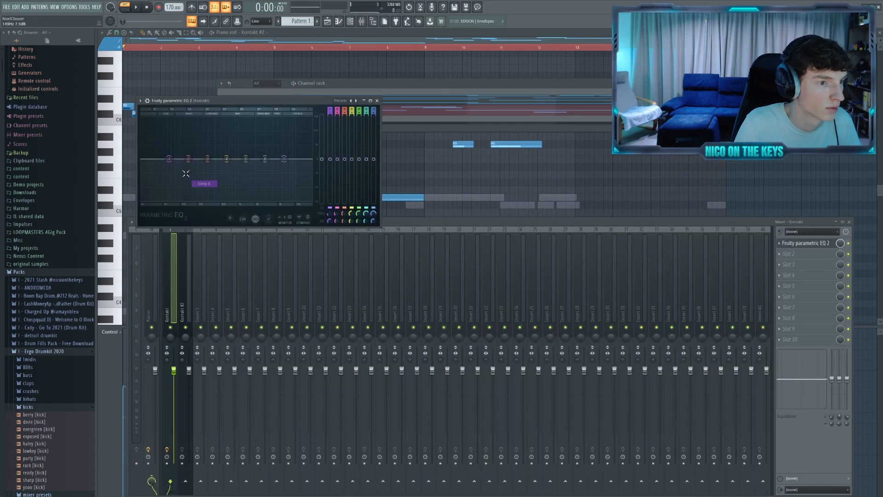
drag(169, 159, 181, 200)
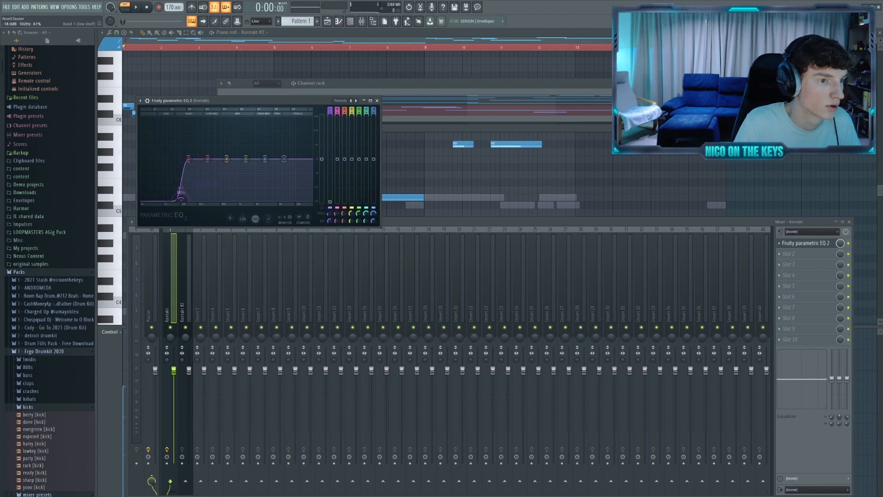
Add ValhallaVintageVerb to the Kontakt #2 mixer track with 16.4% mix, 0.21 s decay, and 0% early and late diffusion
click(188, 265)
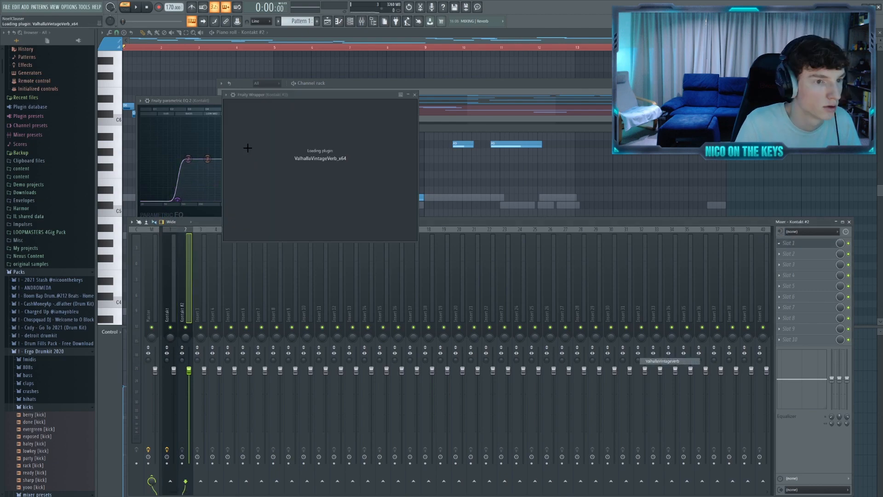
drag(246, 149, 285, 193)
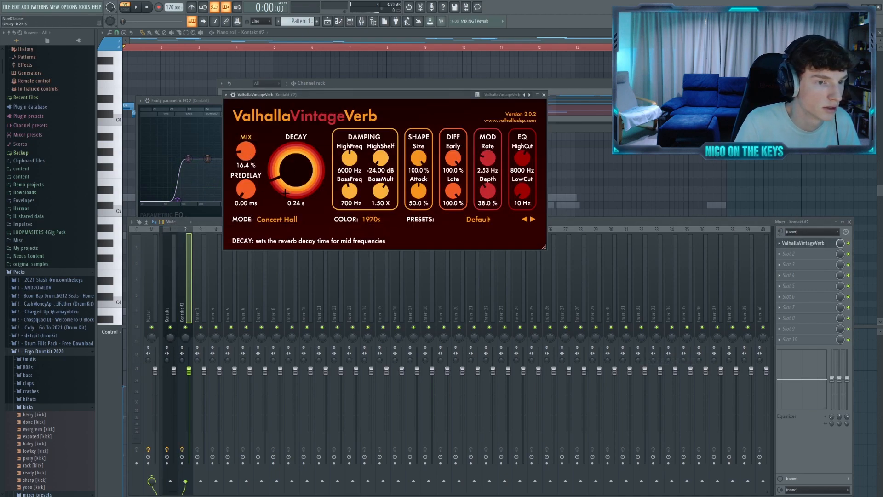
drag(455, 160, 447, 201)
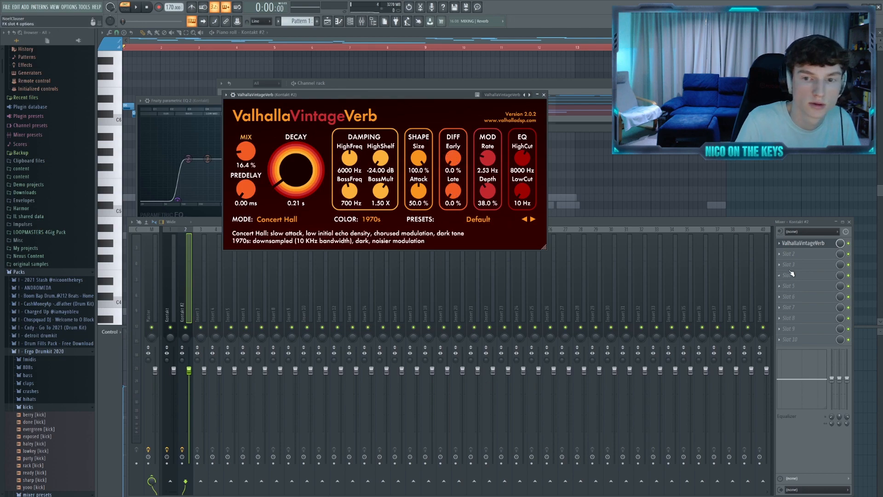
Add Chorus JUN-6 in slot 2 of the Kontakt #2 mixer track and reduce that slot's mix level
click(779, 254)
click(719, 180)
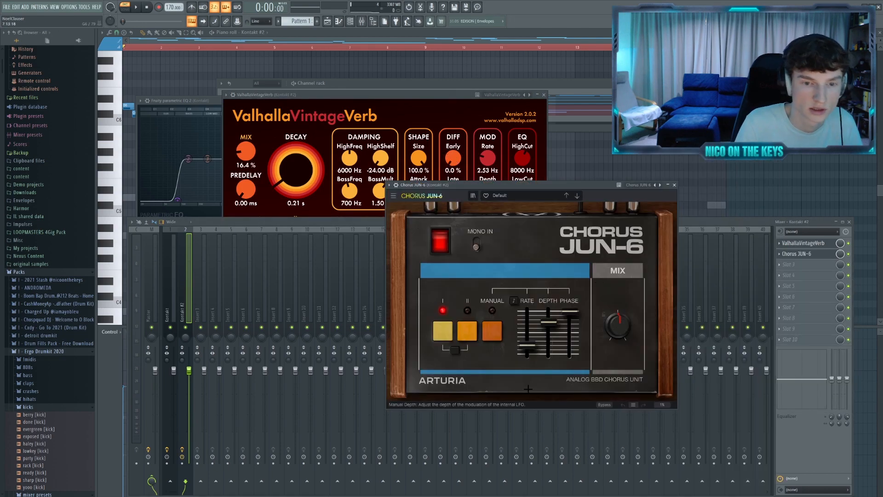
drag(840, 255, 840, 255)
Add FabFilter Pro-Q 3 in slot 3 with a gentle high-shelf cut, and slightly lower the Kontakt #2 track's fader during playback
click(787, 265)
mouse_move(792, 275)
click(671, 474)
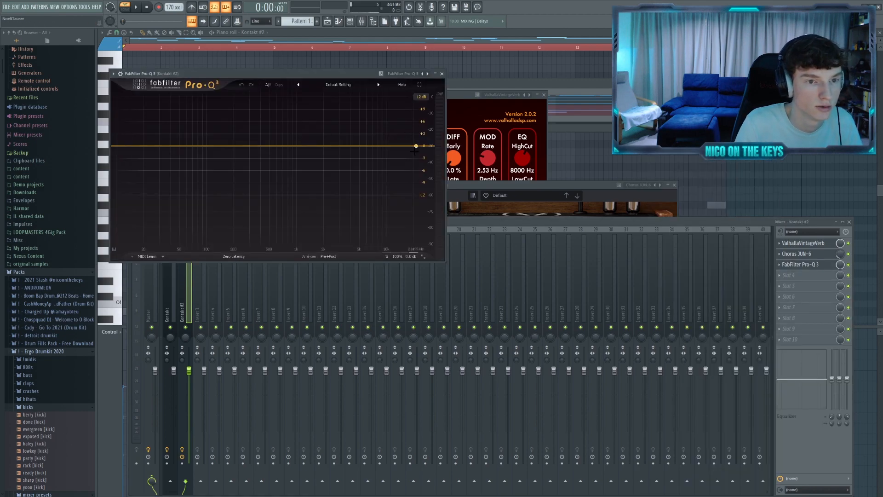
drag(416, 147, 373, 157)
key(F6)
key(space)
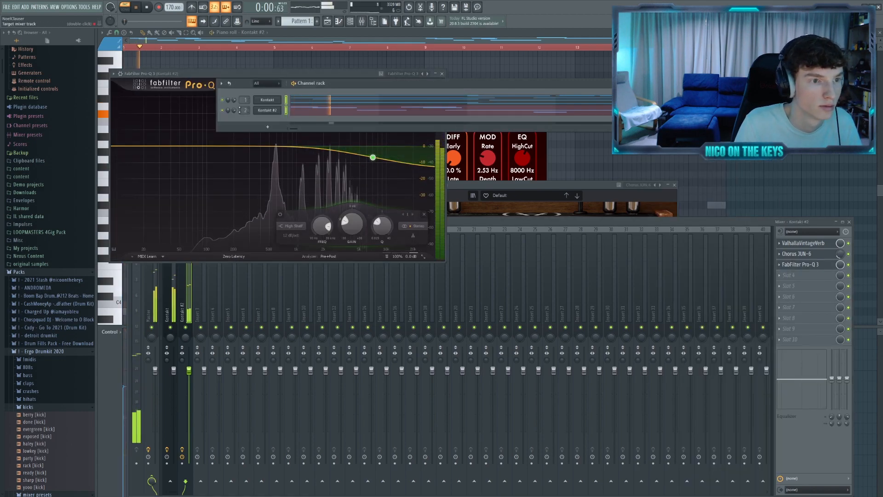
click(382, 169)
drag(373, 157, 361, 160)
drag(188, 370, 189, 376)
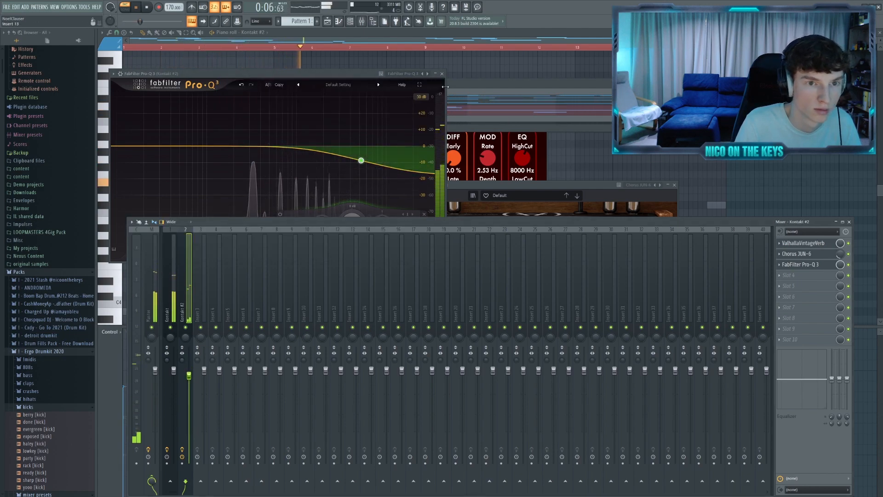
click(351, 20)
click(351, 20)
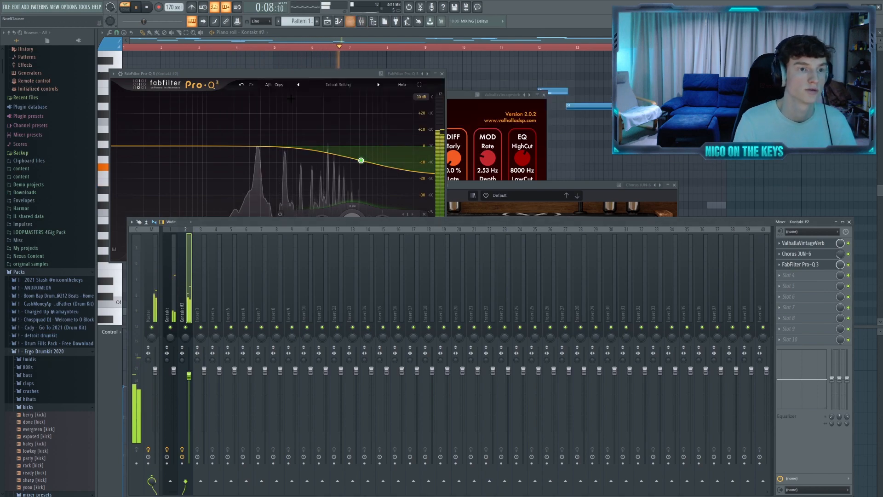
Add a third Kontakt channel, load Scarbee Rickenbacker Bass, and record an eight-bar bass line
click(351, 19)
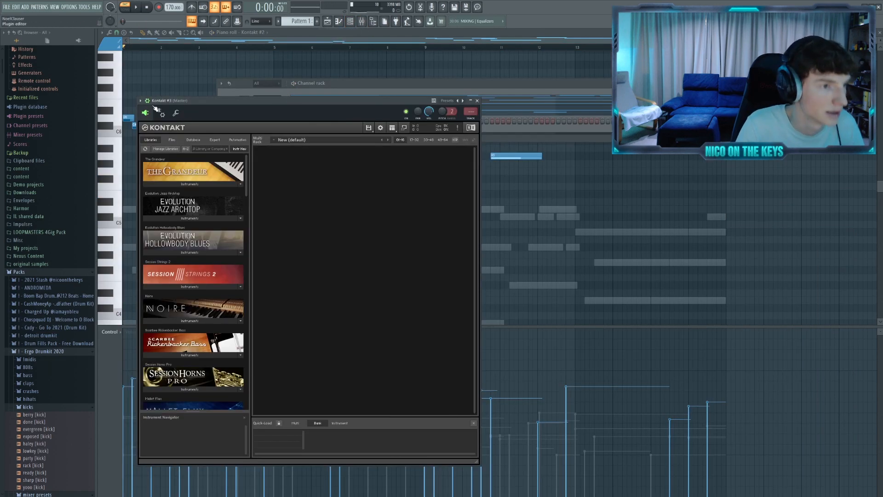
click(190, 339)
double_click(175, 354)
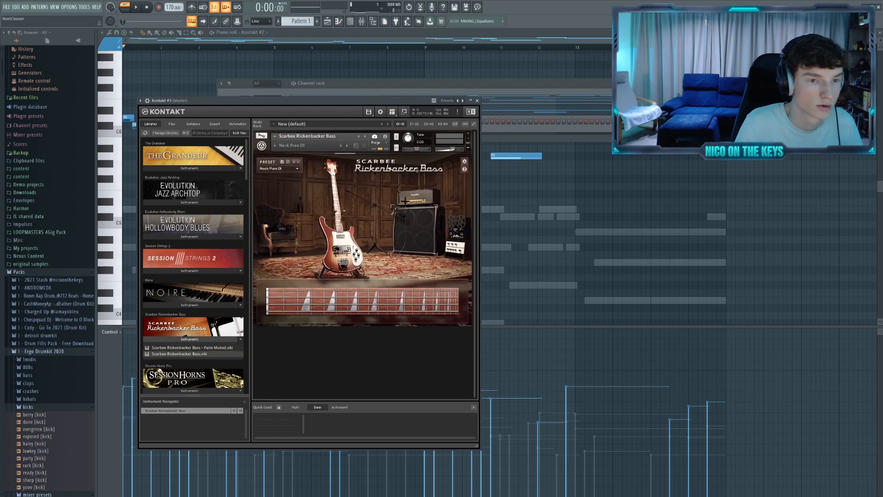
click(351, 21)
click(136, 8)
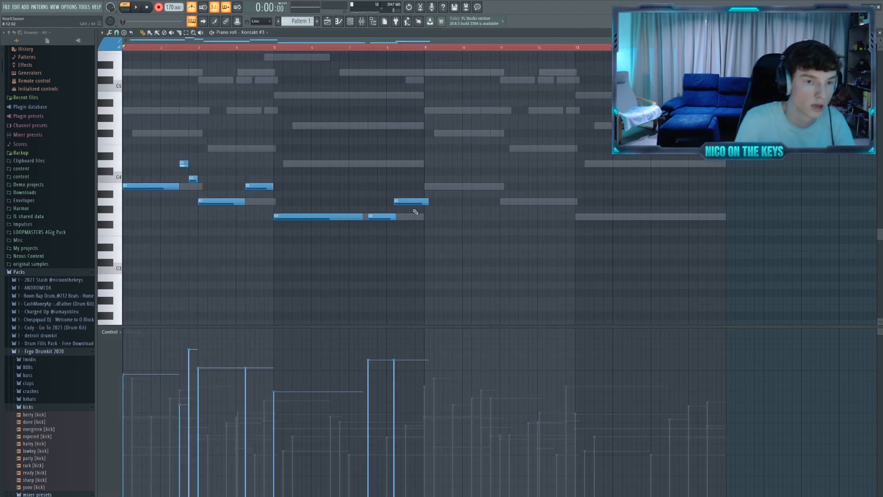
Trim the final recorded bass note to end at bar 9, and render the Master mixer track in Pattern mode as 32-bit float stereo
drag(409, 202, 411, 202)
drag(429, 202, 424, 202)
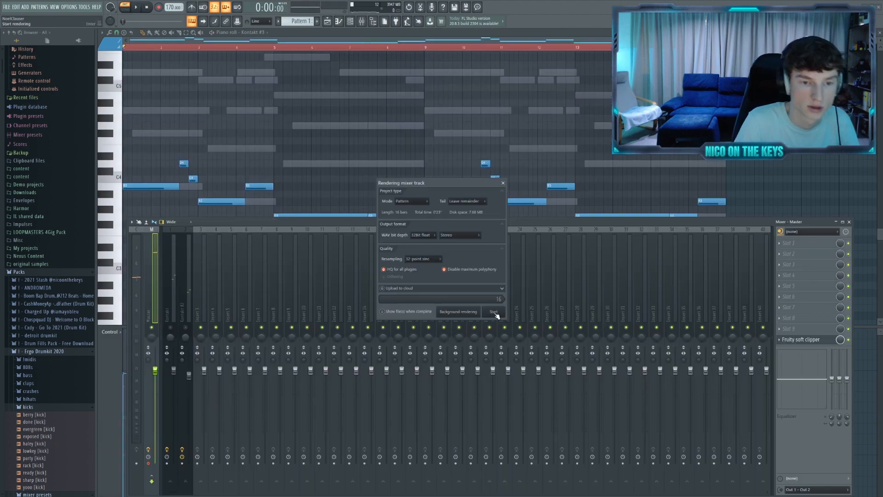
click(495, 312)
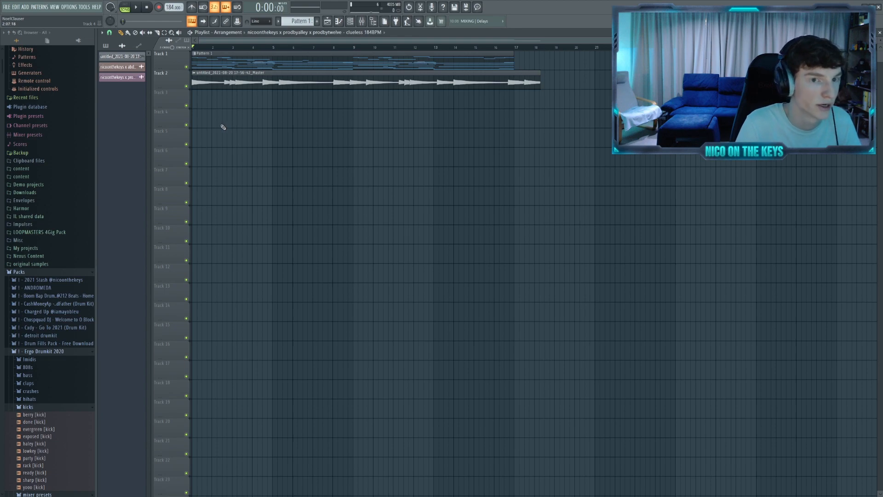
Place the clueless 184BPM loop on playlist track 5 and slip its audio so the first sound starts at bar 1
scroll(223, 128, up, 2)
drag(223, 128, 428, 160)
click(115, 79)
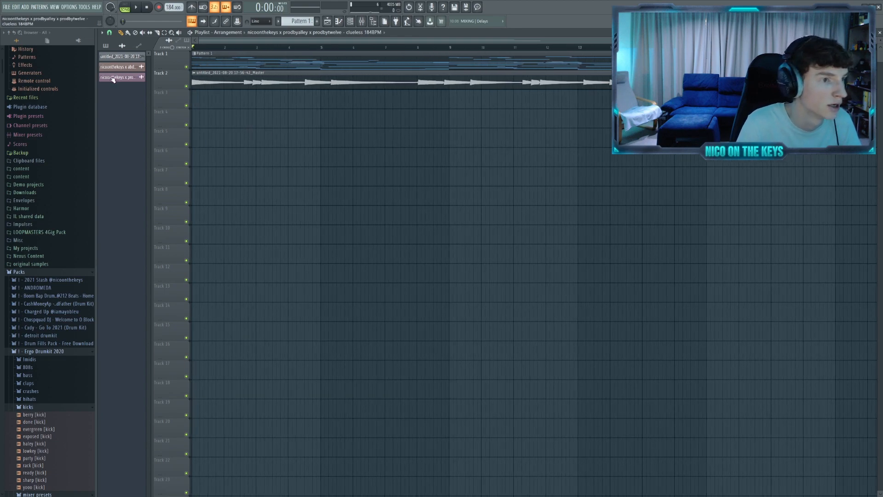
click(213, 137)
drag(274, 138, 258, 139)
scroll(240, 192, up, 3)
drag(240, 191, 567, 221)
scroll(211, 197, up, 1)
drag(212, 197, 264, 200)
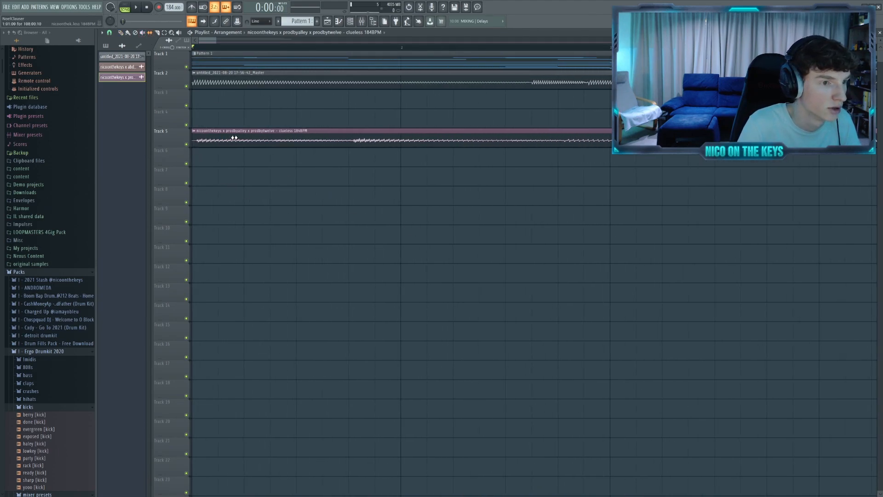
drag(233, 139, 230, 140)
Slice the clueless 184BPM clip on track 5 at bars 41 and 49
scroll(323, 202, down, 5)
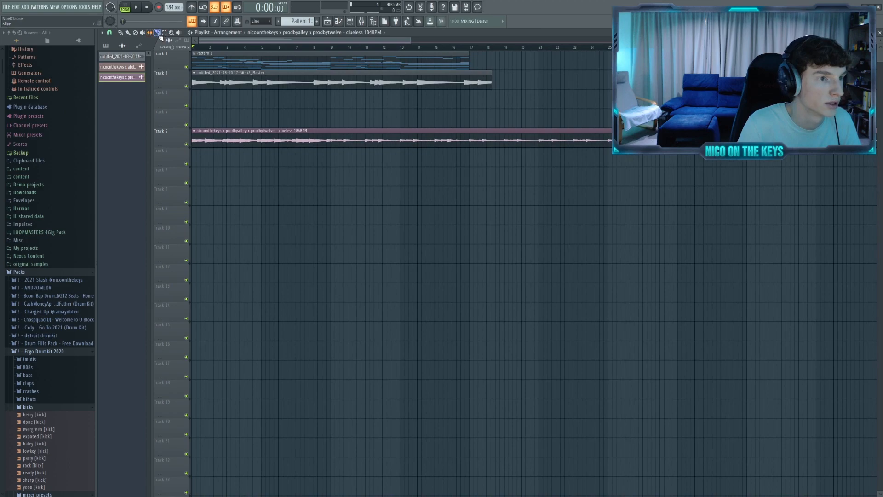
scroll(360, 194, down, 5)
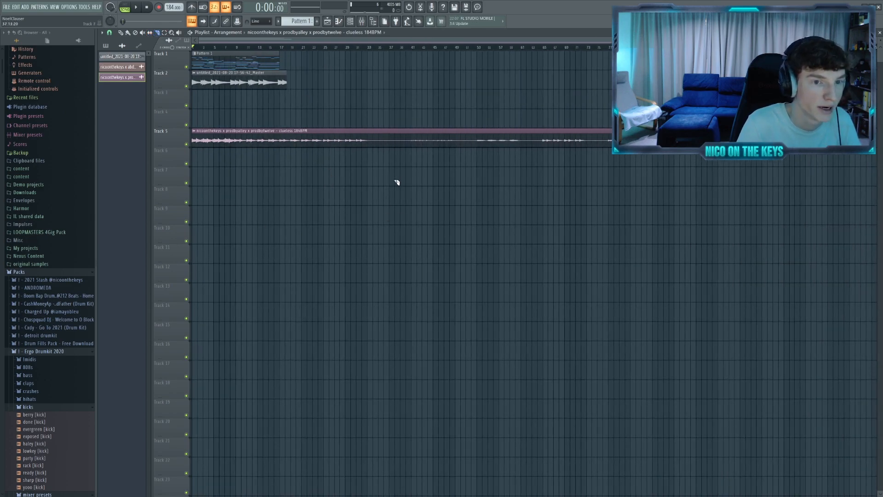
scroll(478, 149, up, 4)
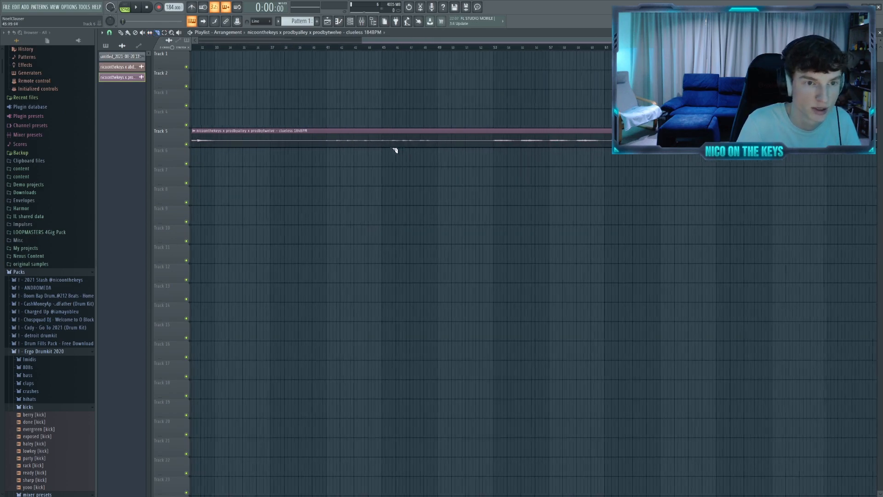
click(327, 141)
click(440, 145)
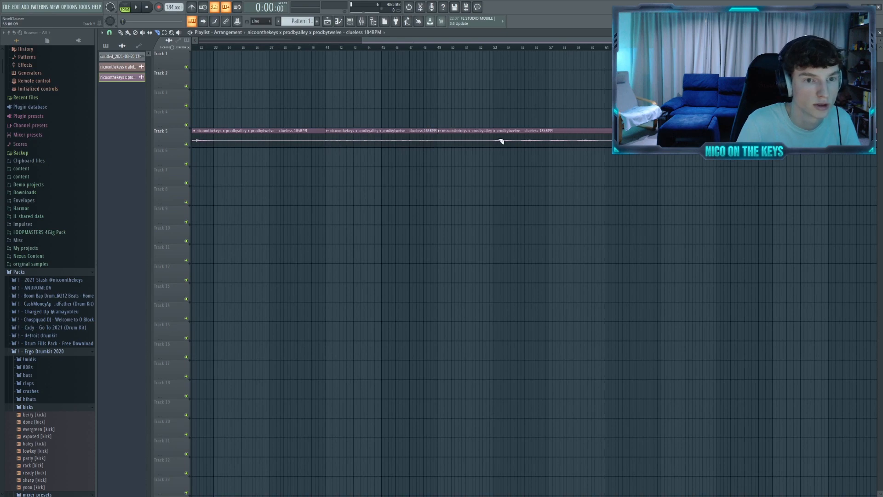
Slice the clueless 184BPM clip on track 5 at bars 53 and 61 and at the following section boundaries
click(493, 145)
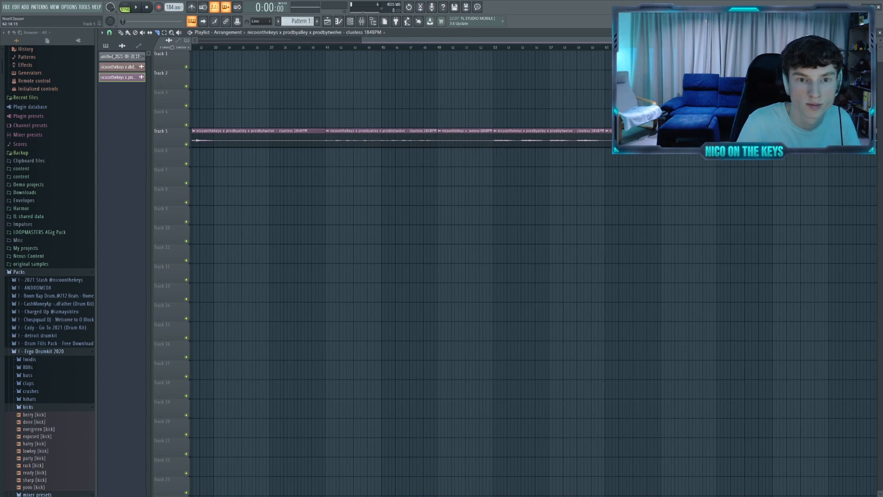
scroll(597, 175, right, 8)
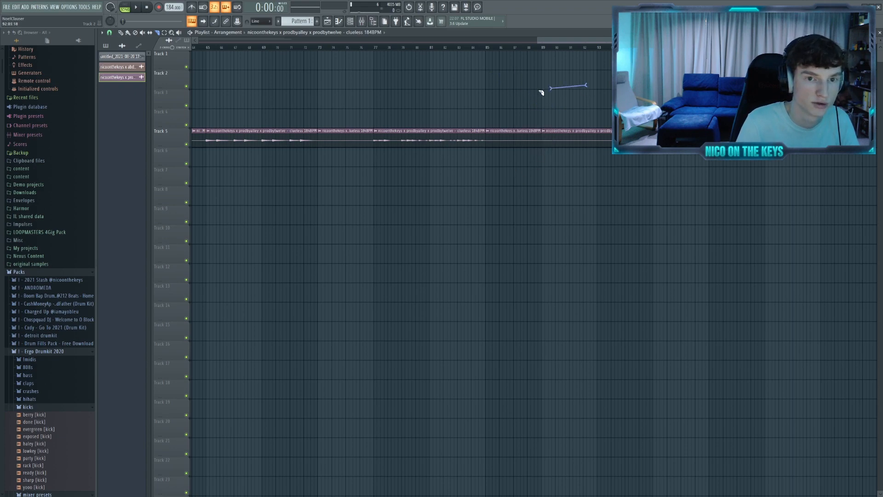
Delete an unwanted clueless 184BPM slice and stack the next slices near the arrangement's start on tracks 5 to 8
scroll(593, 199, down, 3)
scroll(652, 189, left, 4)
key(p)
right_click(411, 138)
drag(424, 138, 184, 139)
drag(488, 140, 175, 158)
drag(556, 141, 161, 177)
drag(618, 142, 137, 186)
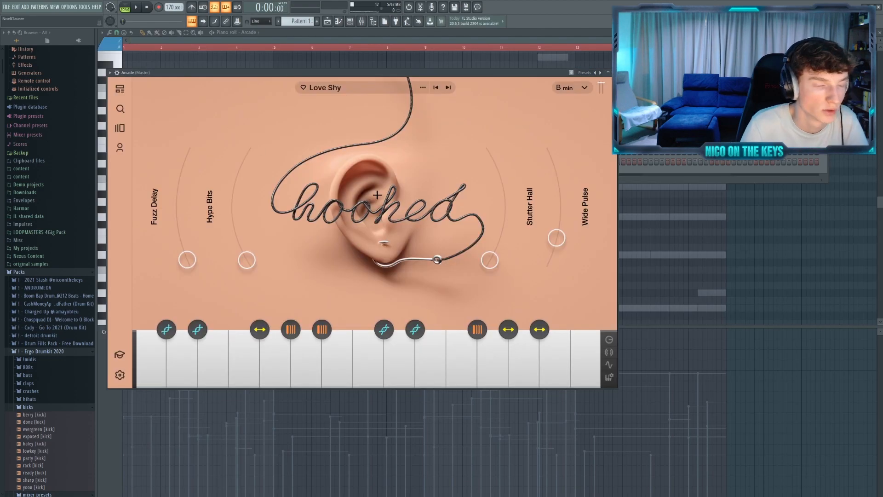
Load the Stay Tonight kit in Arcade and place its vocal samples as C4 at bar 1 and D4 at bar 4
key(F6)
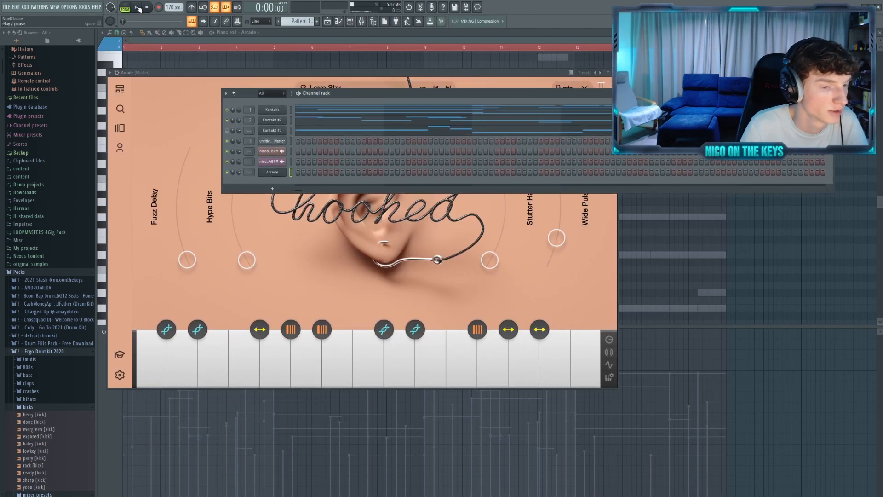
click(164, 112)
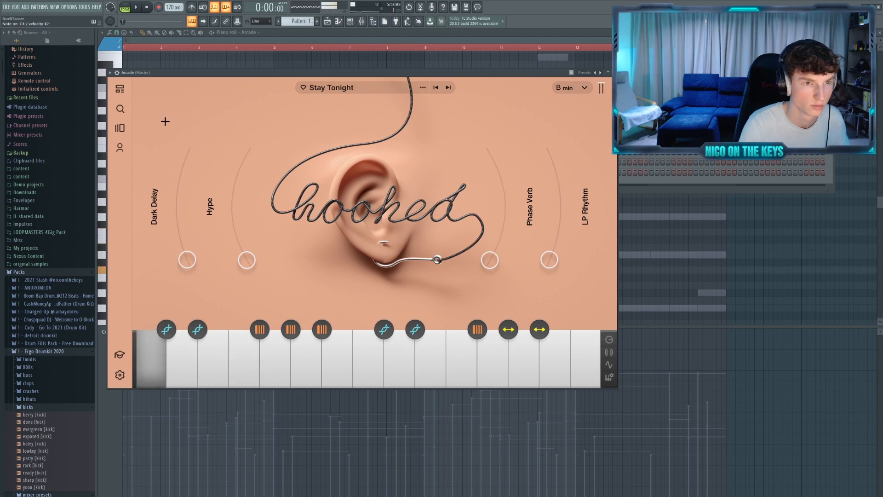
click(338, 22)
scroll(210, 202, down, 2)
drag(137, 216, 115, 226)
key(space)
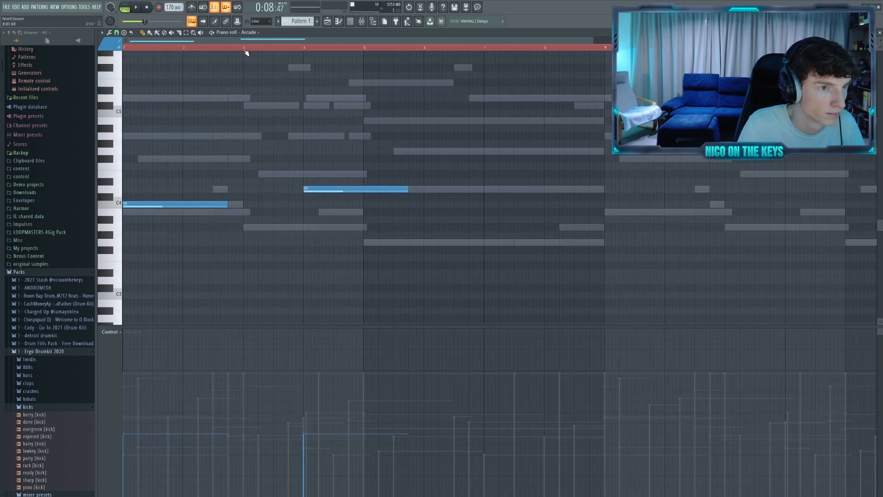
Audition the Arcade part from bar 3 and shorten the D4 note to end just before bar 5
click(245, 50)
key(space)
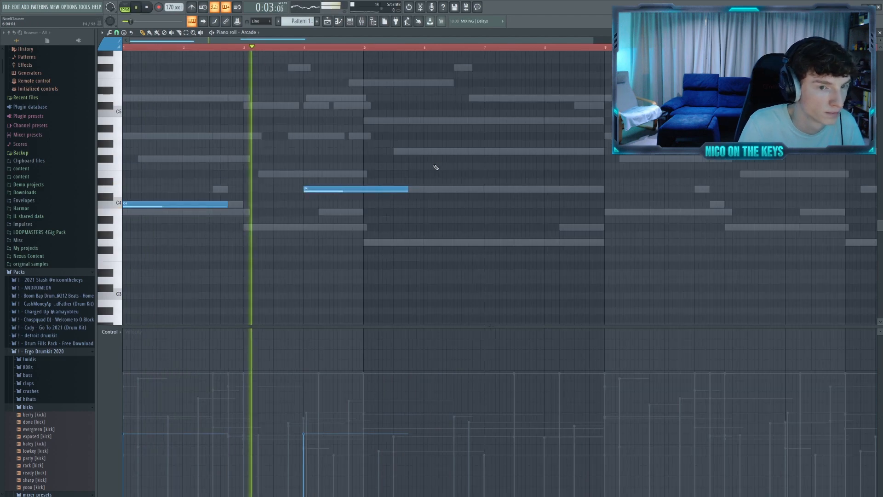
drag(407, 189, 357, 194)
right_click(376, 196)
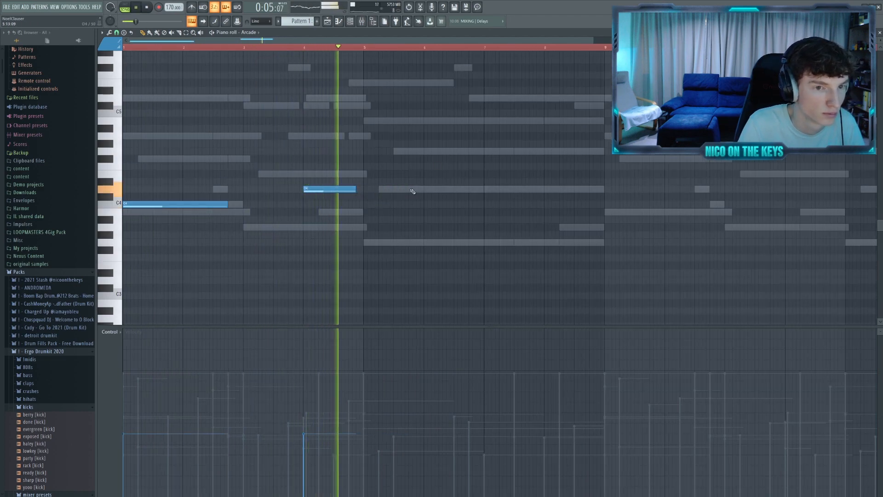
Add a G4 Arcade note from just after bar 7 to bar 9, and duplicate the three-note phrase into the next eight bars
click(496, 175)
drag(496, 176, 603, 151)
key(space)
key(space)
key(space)
key(space)
drag(524, 151, 555, 151)
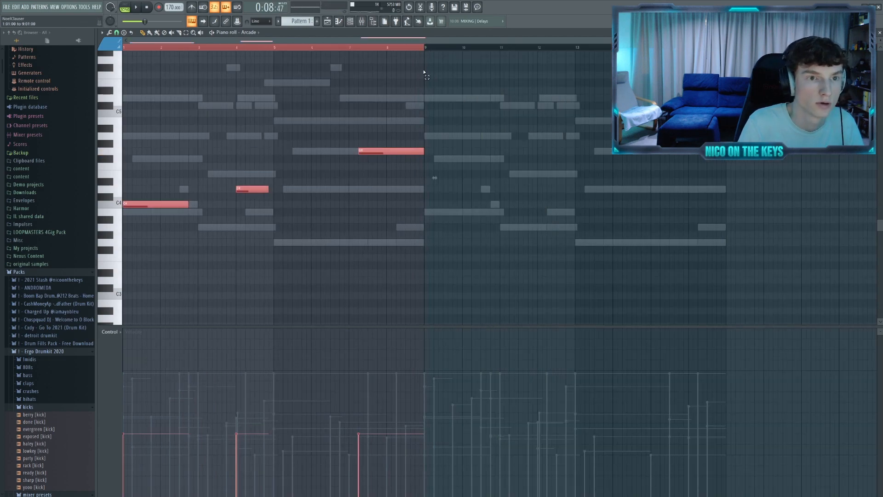
key(ctrl+b)
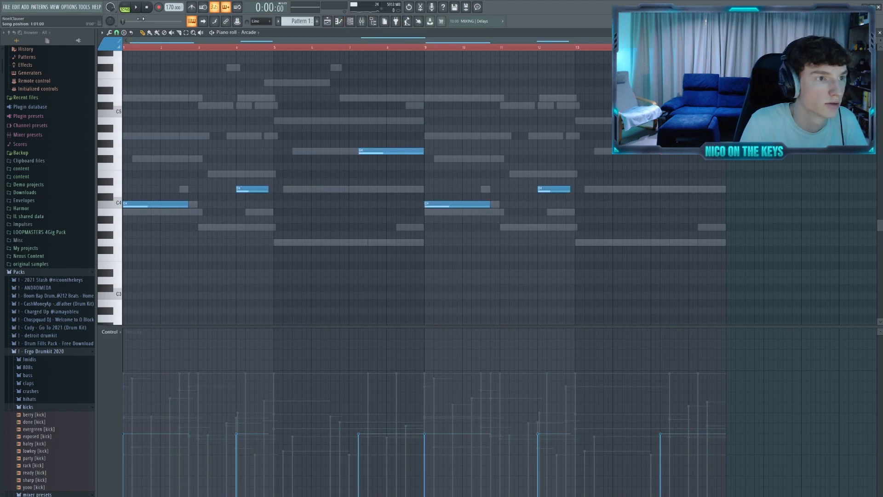
Play the loop and lower the Arcade vocal's fader on mixer insert 4
click(138, 8)
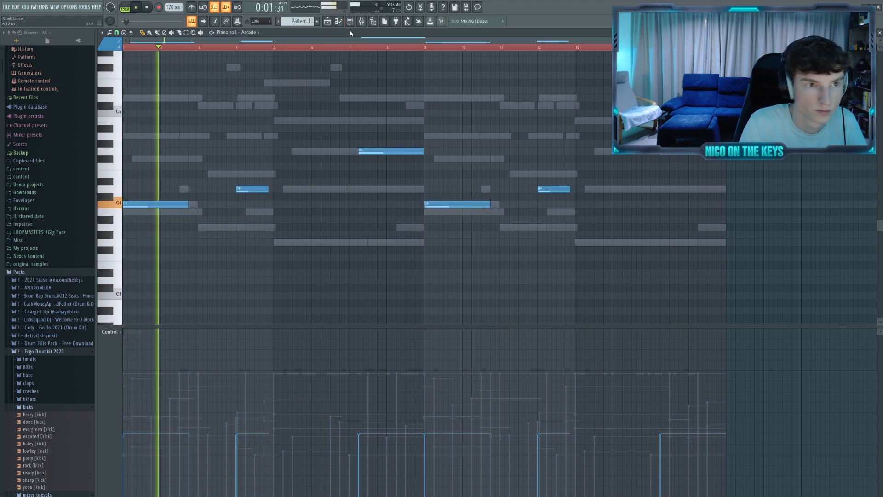
key(F9)
drag(220, 396, 219, 404)
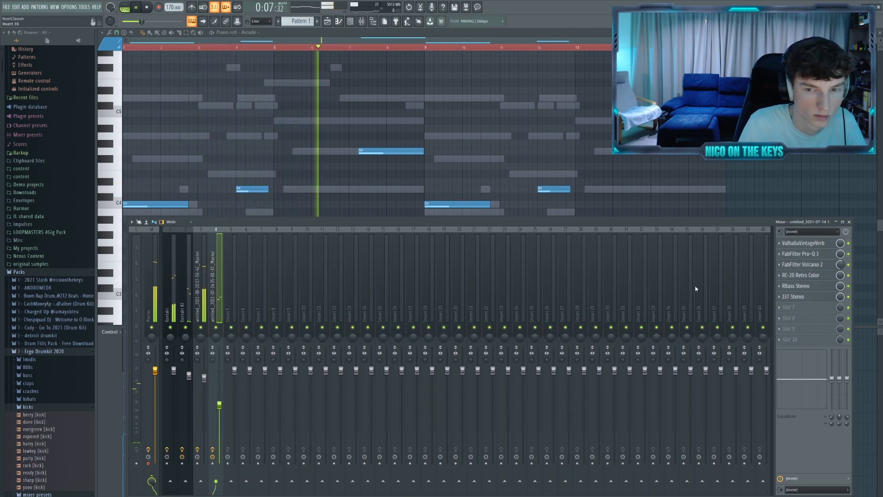
scroll(798, 297, down, 1)
scroll(795, 287, down, 1)
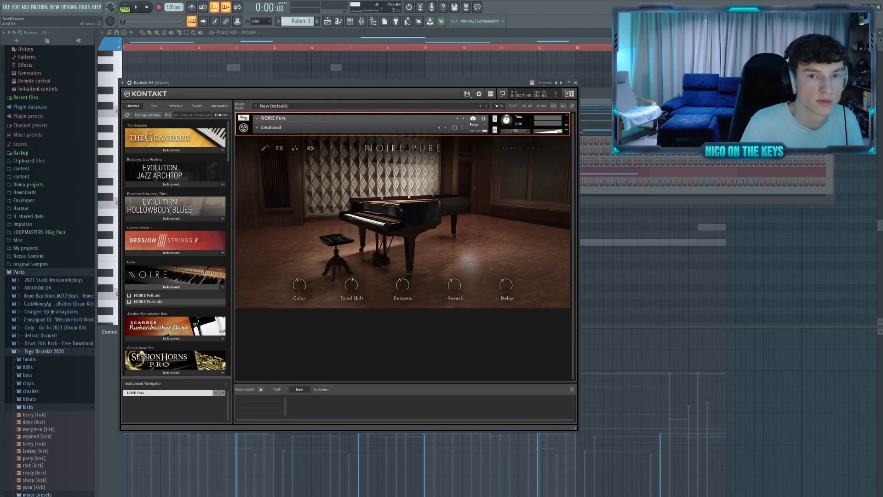
Open the recorded Kontakt #4 piano part in the piano roll and tidy its note timing so it ends at bar 17
key(F6)
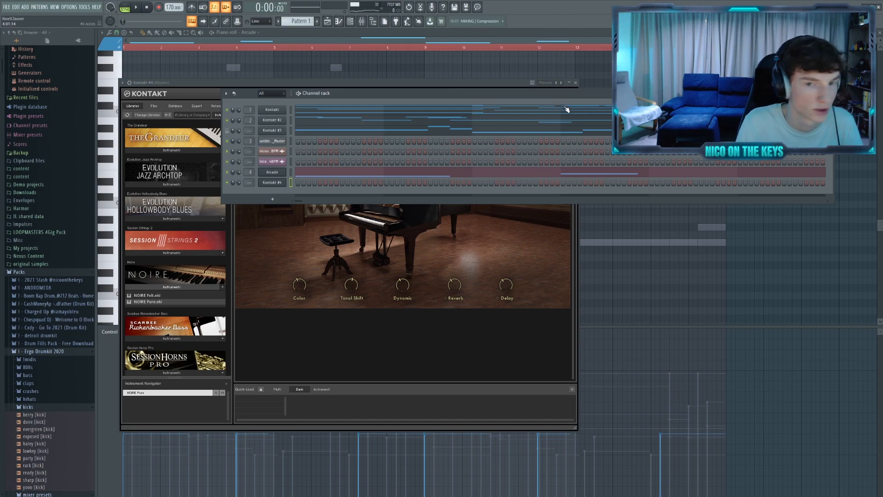
drag(522, 97, 515, 118)
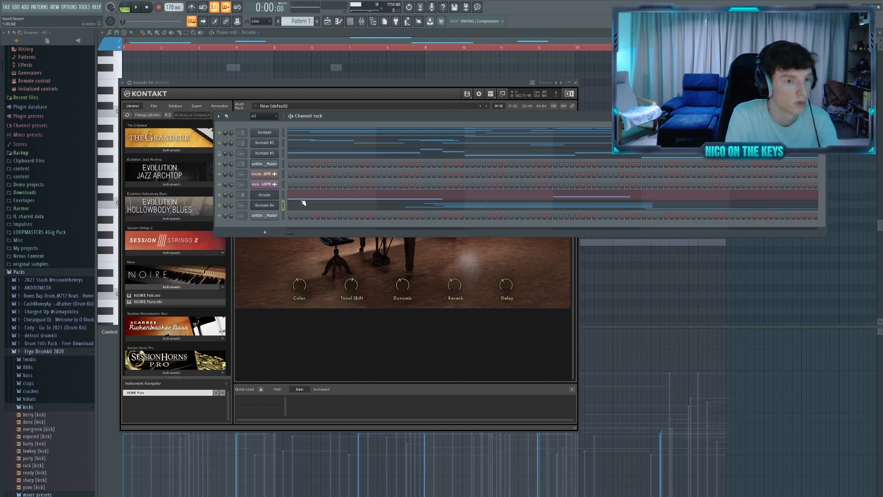
click(303, 202)
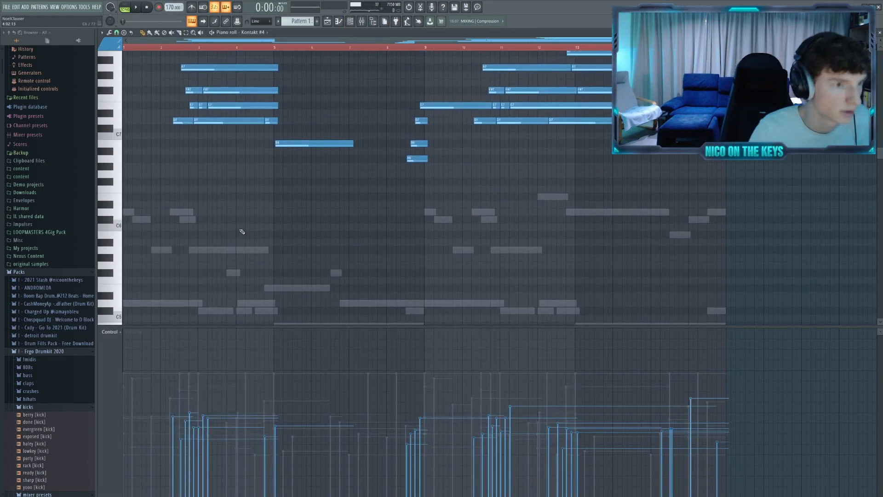
scroll(242, 231, up, 2)
drag(241, 230, 402, 269)
key(ctrl+a)
scroll(256, 206, down, 1)
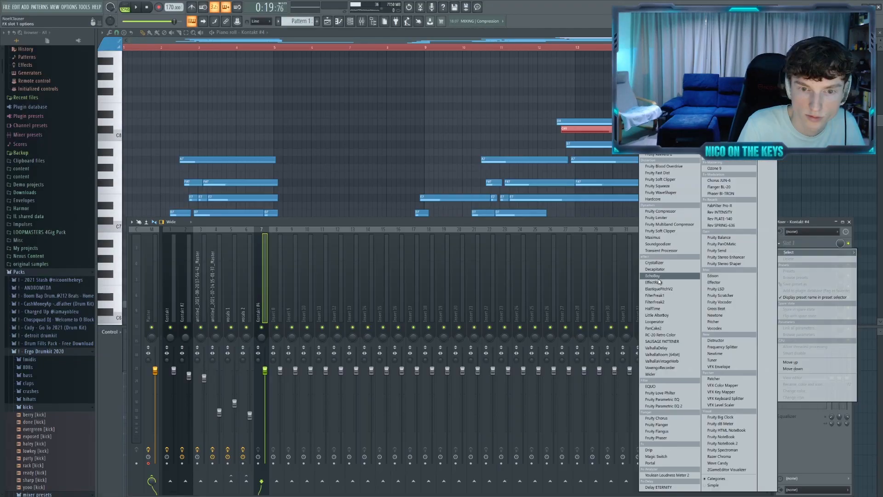
Load EchoBoy and Fruity Reeverb 2 on the Kontakt #4 mixer track and adjust the reverb's level
click(653, 275)
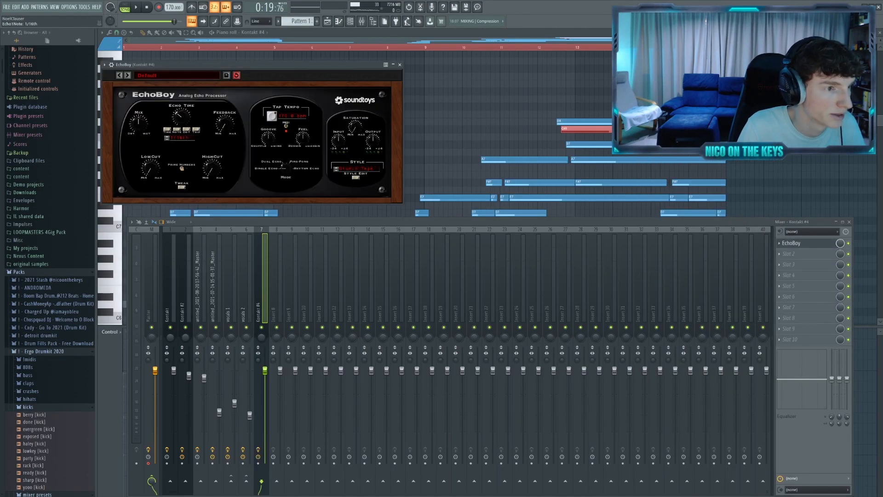
click(789, 253)
click(679, 157)
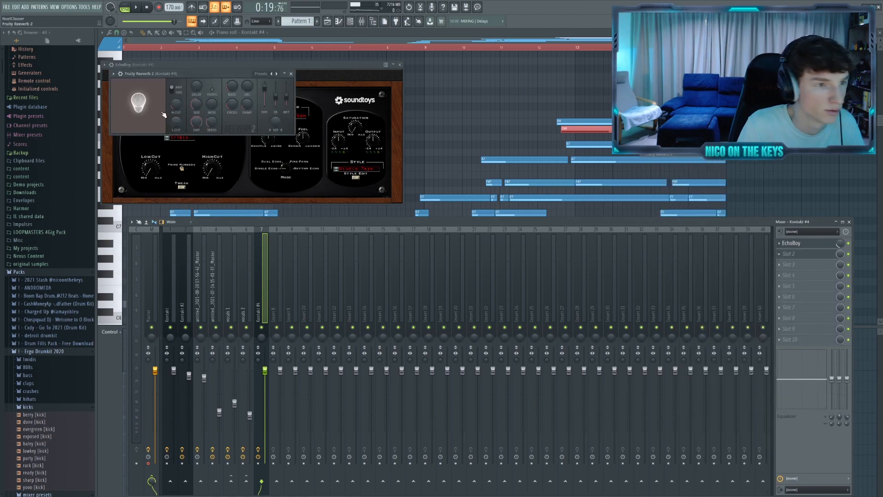
drag(275, 97, 275, 94)
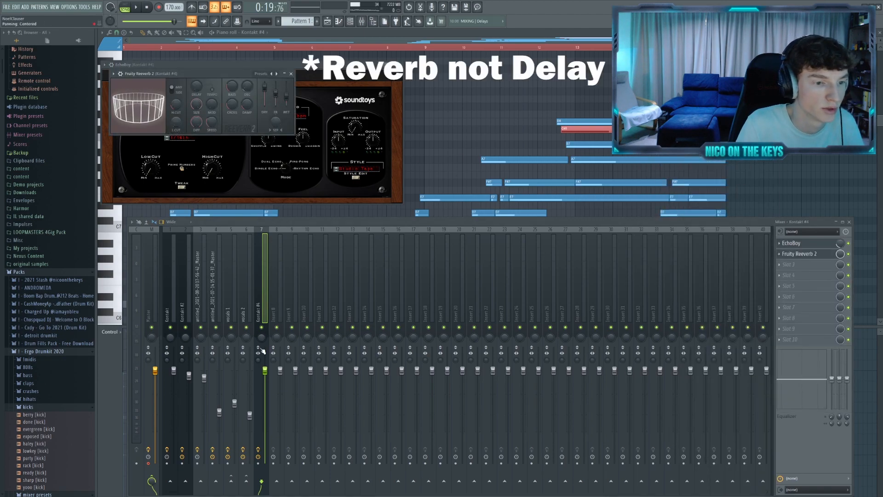
Add Fruity Parametric EQ 2 first in the Kontakt #4 effect chain and cut the lows and highs
click(789, 264)
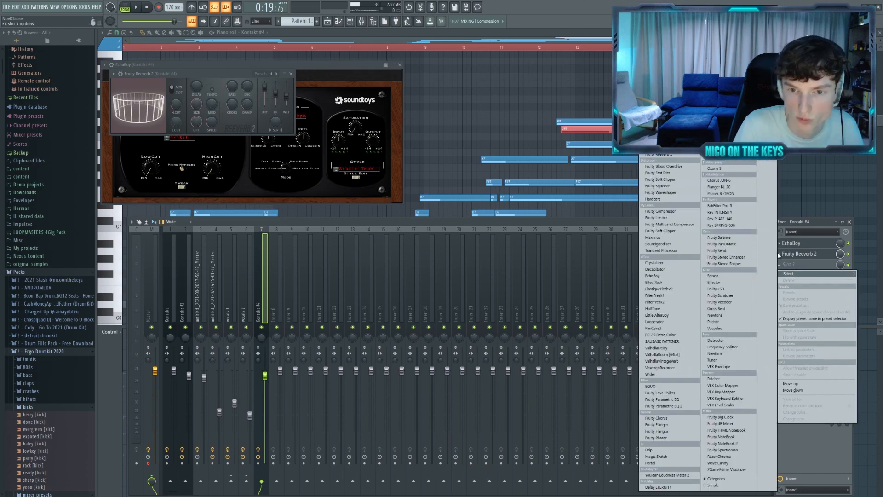
click(677, 406)
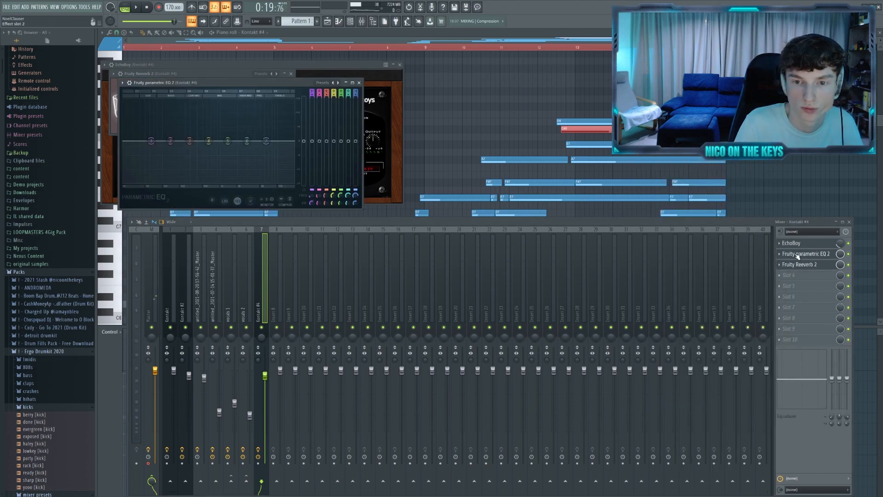
drag(266, 141, 256, 183)
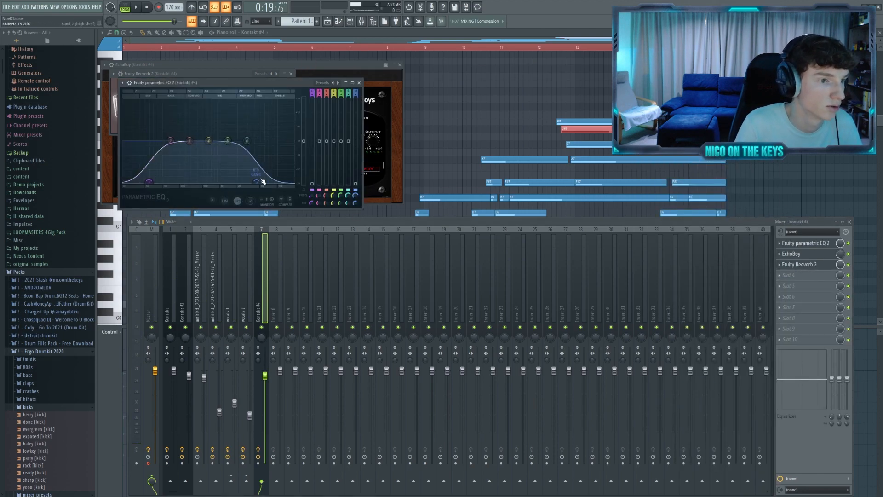
click(334, 214)
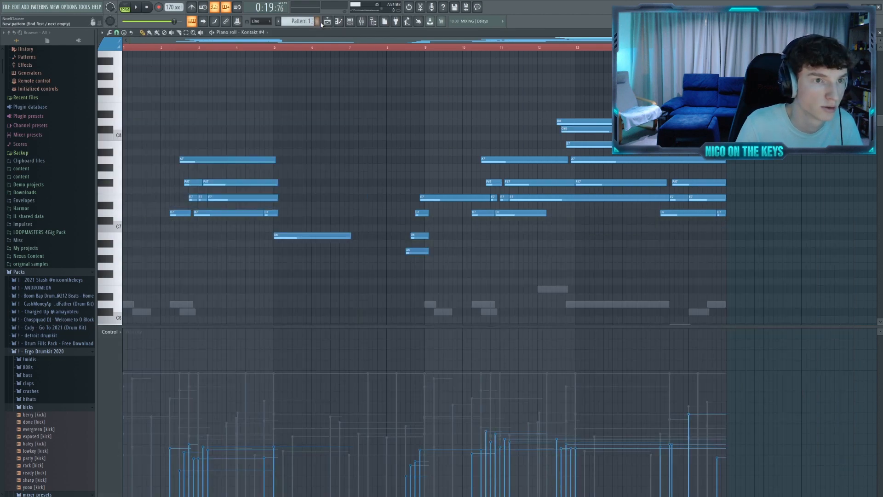
Play back the arrangement in the playlist and mute the rendered loop on track 2
click(327, 21)
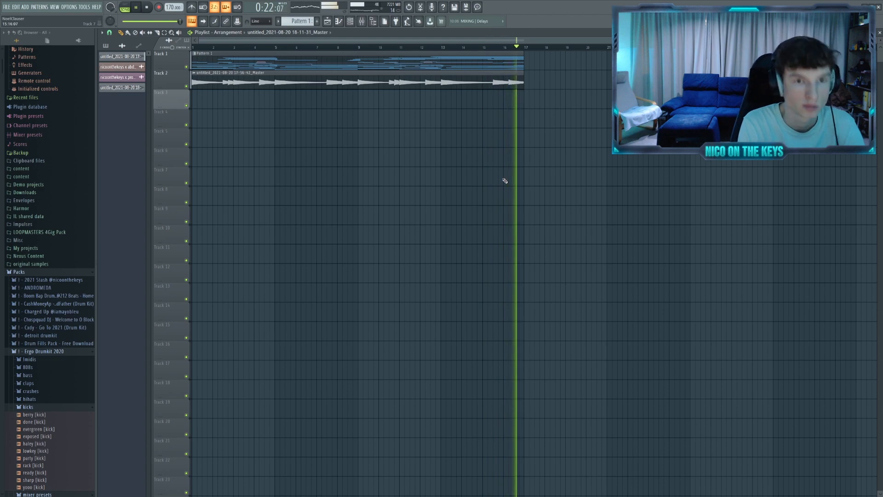
key(space)
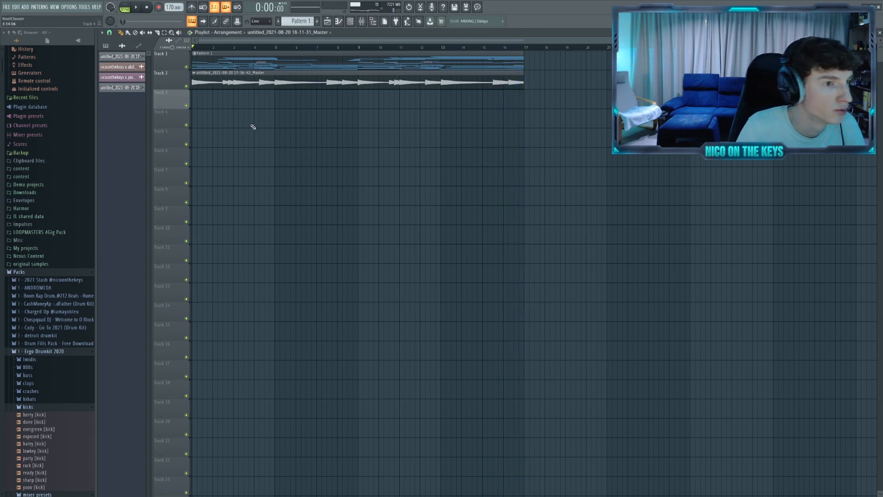
click(187, 87)
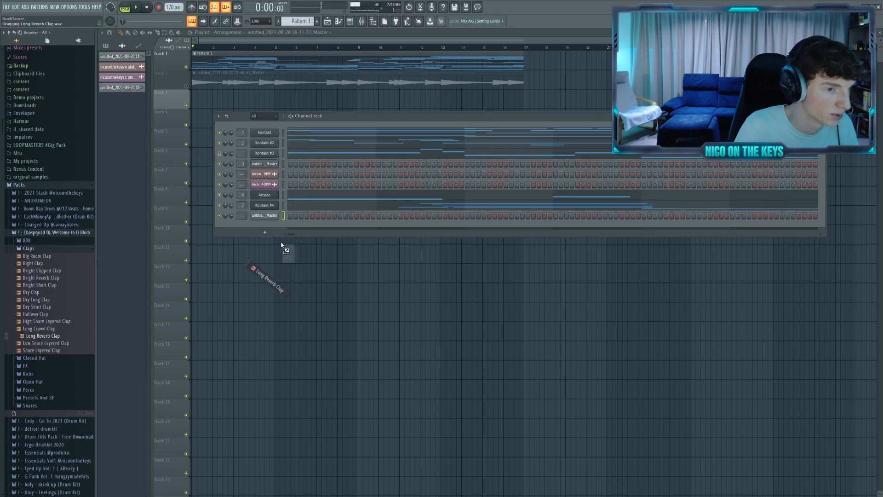
Add Long Reverb Clap as a channel and program a C5 hit on beat 3 of every bar across the 16-bar pattern
drag(261, 224, 263, 226)
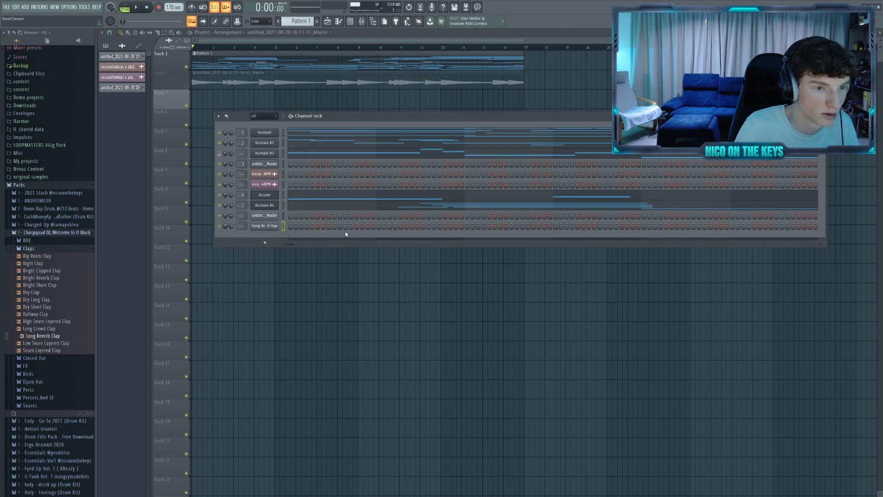
click(339, 21)
key(ctrl+b)
key(ctrl+b)
key(ctrl+b)
key(ctrl+b)
key(ctrl+b)
key(ctrl+b)
key(ctrl+b)
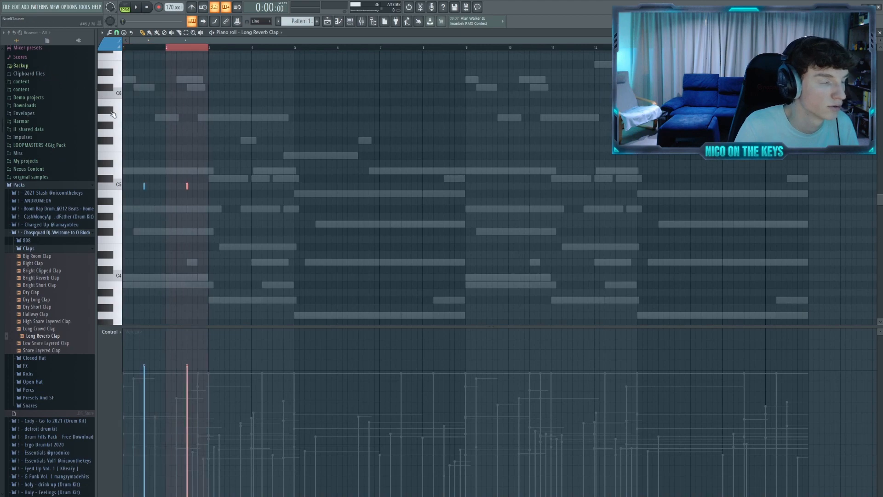
key(ctrl+b)
key(ctrl+b)
key(ctrl+b)
key(ctrl+b)
key(ctrl+b)
key(ctrl+b)
key(ctrl+b)
key(ctrl+b)
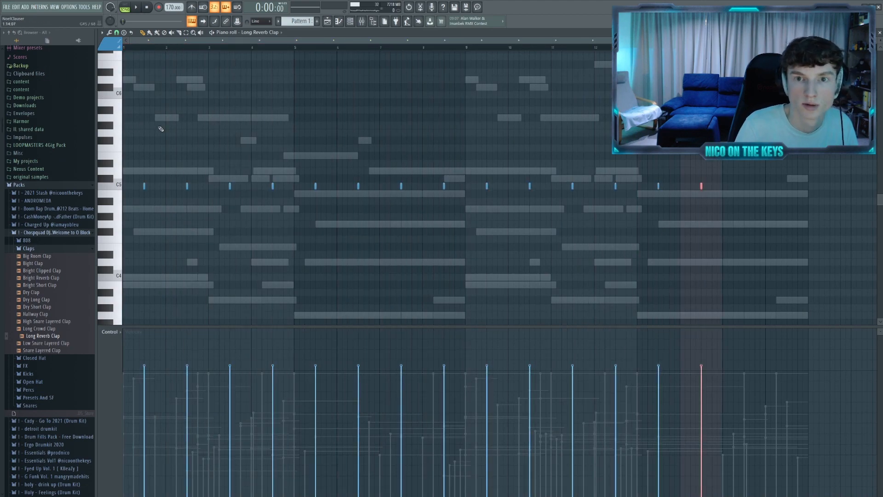
key(ctrl+a)
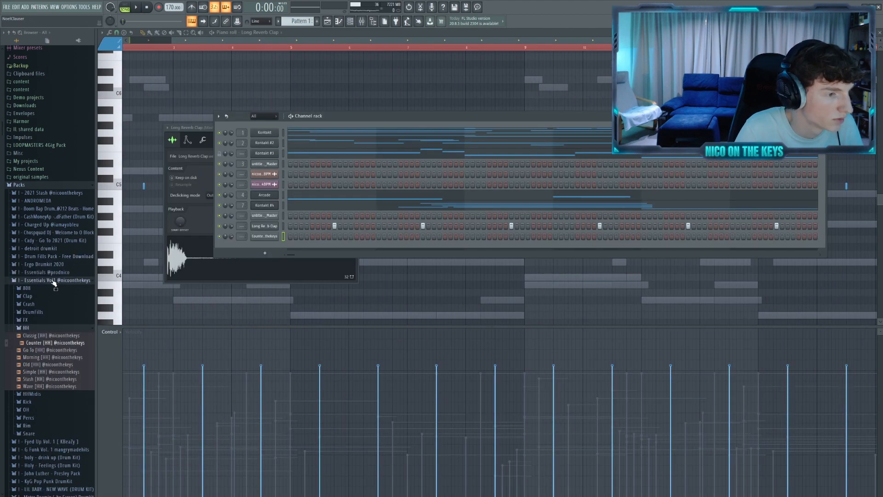
Browse the melody MIDI pack's HiHat Midis folder and apply Hi Hat Midi 1 and Hi Hat Midi 2 to the Counter hi-hat channel
click(53, 281)
scroll(50, 355, down, 1)
scroll(50, 356, down, 9)
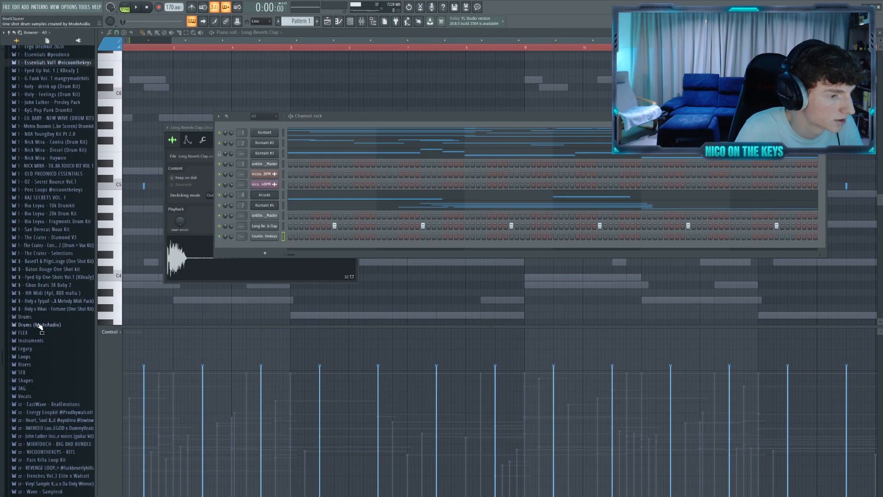
click(27, 302)
click(28, 309)
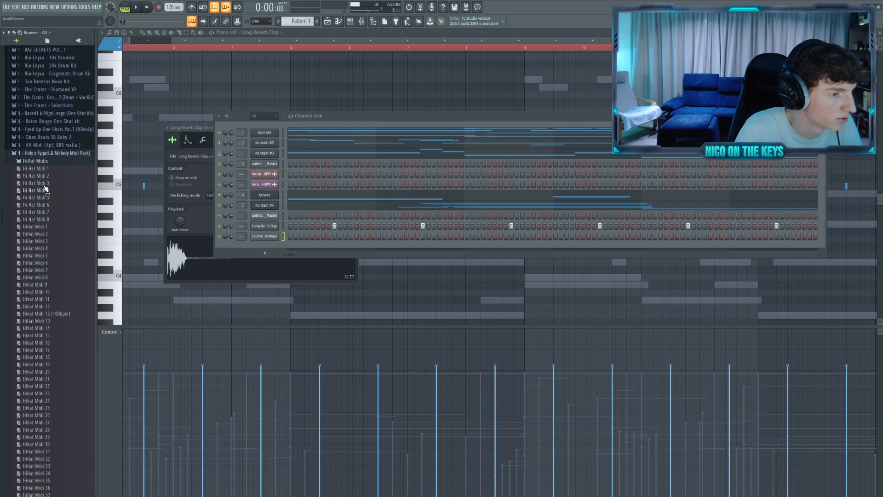
drag(37, 168, 168, 225)
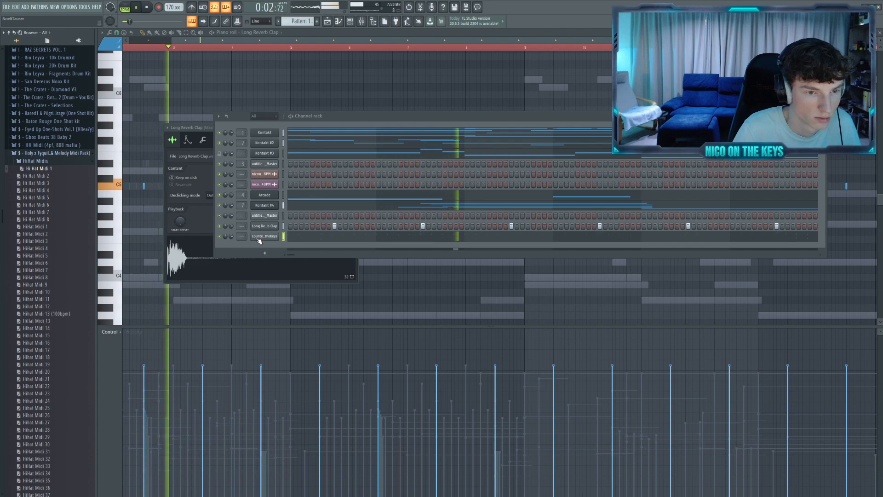
scroll(259, 241, down, 1)
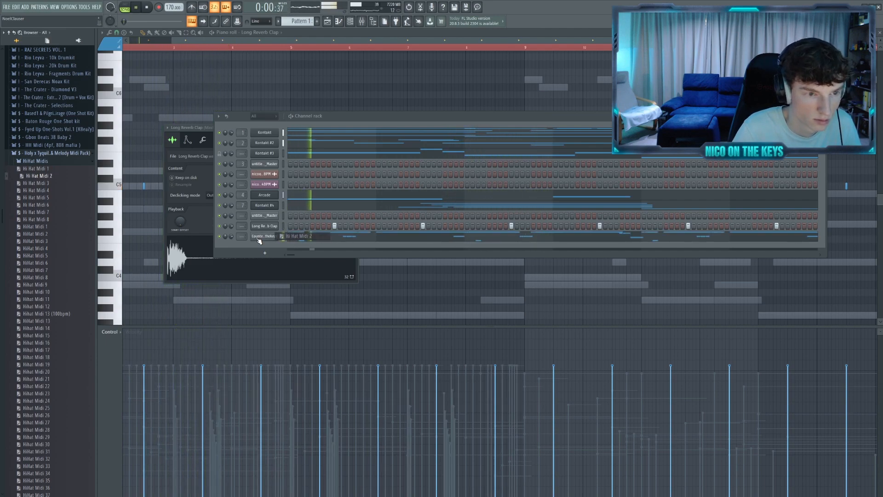
Apply Hi Hat Midi 3 to the Counter hi-hat channel and play back the pattern
scroll(258, 241, down, 1)
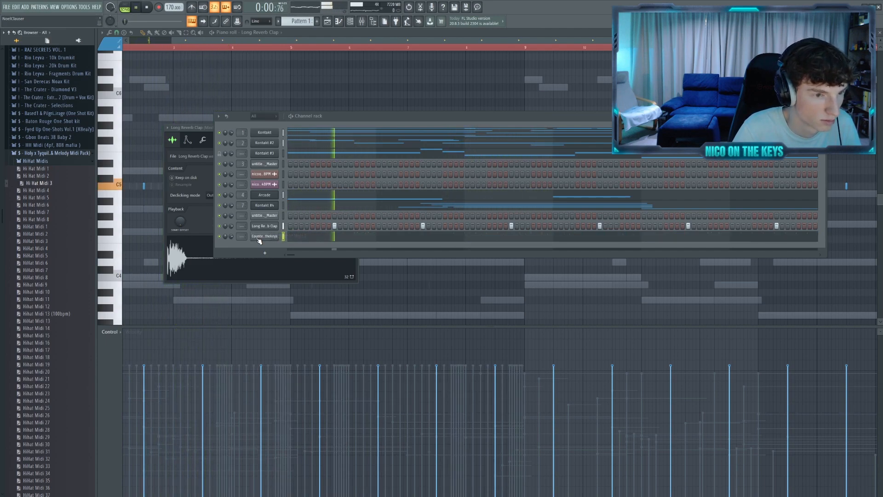
key(space)
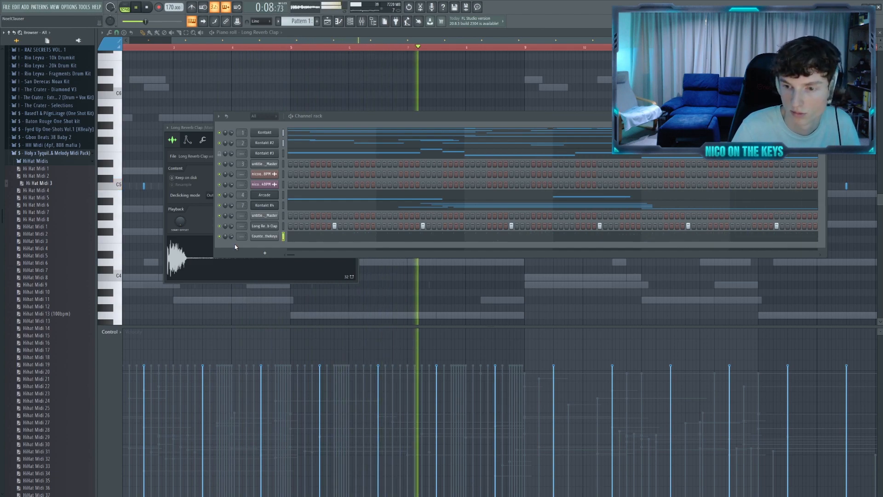
key(space)
Replace the Counter hi-hat sample with Old [HH] from the Essentials kit's HH folder and play back the pattern
click(43, 152)
scroll(43, 167, up, 10)
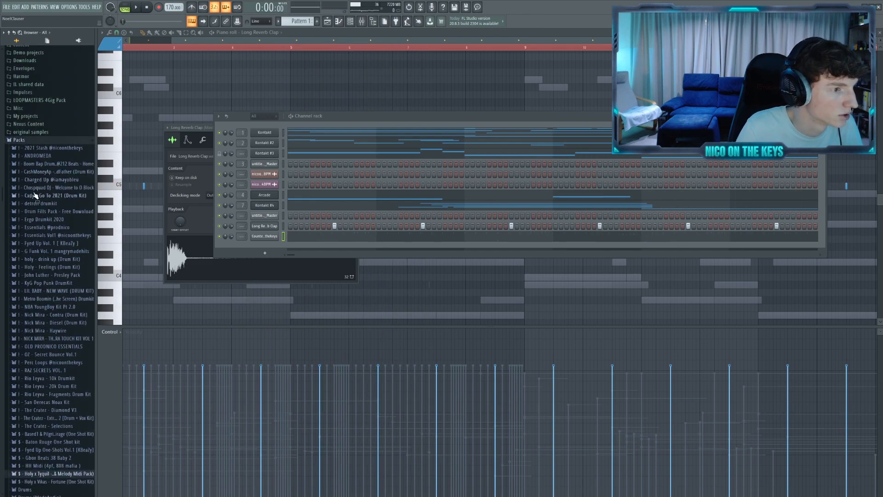
click(39, 188)
click(34, 305)
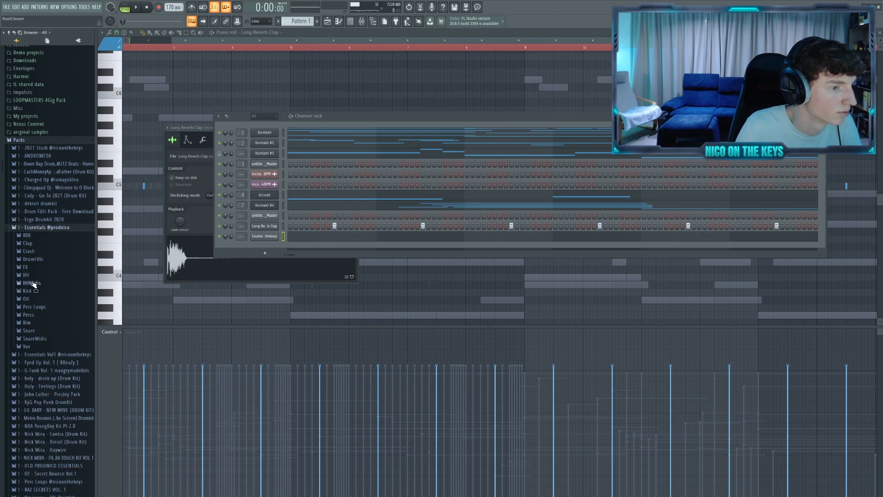
click(28, 275)
click(31, 305)
drag(265, 238, 264, 237)
key(space)
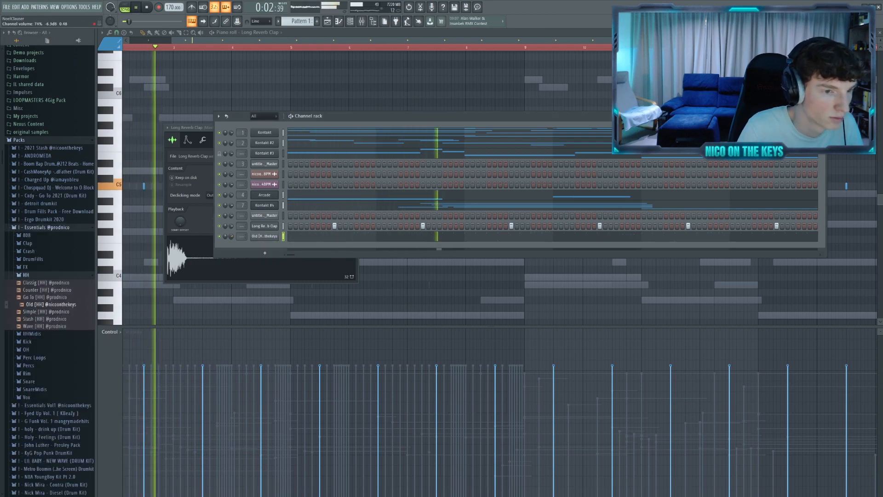
Adjust the short hi-hat roll near the end of bar 4 with descending velocities and duplicate the four-bar hi-hat pattern across 16 bars
click(300, 236)
click(324, 178)
drag(324, 177, 343, 178)
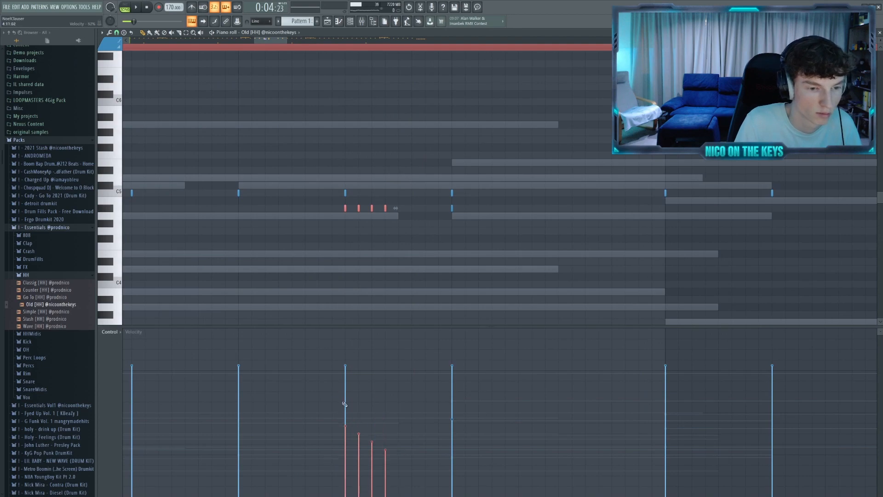
scroll(367, 256, down, 10)
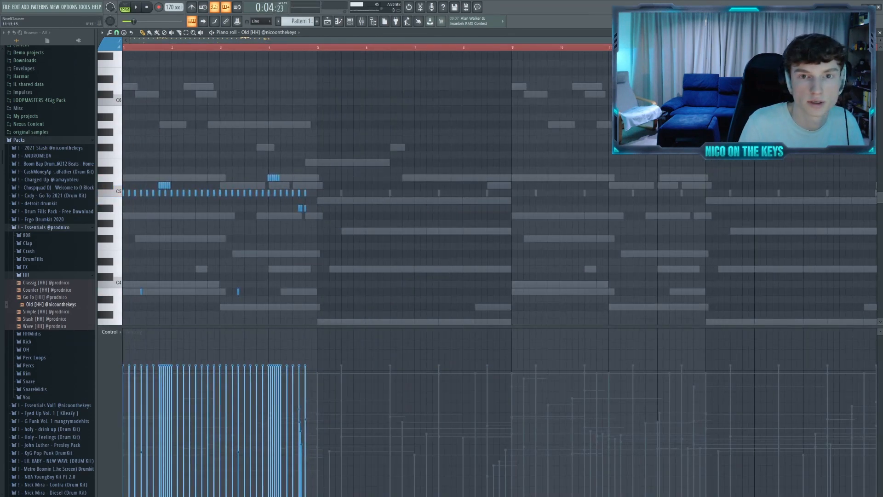
drag(123, 48, 341, 70)
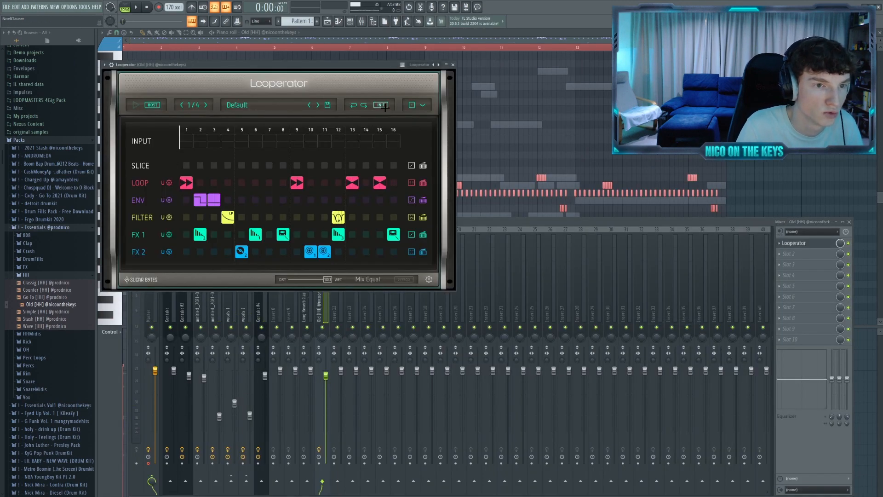
Initialise Looperator on the Old [HH] mixer insert and place FX 2 effects on steps 1 and 9
click(384, 108)
click(187, 251)
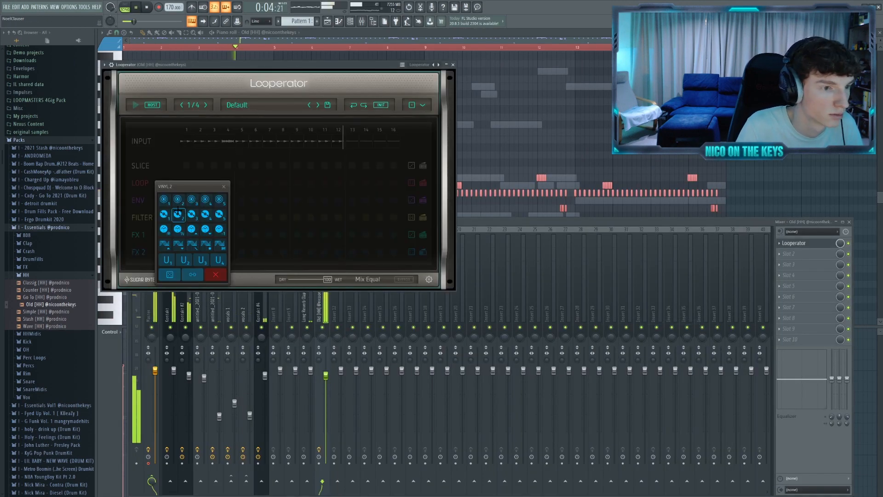
click(166, 202)
click(297, 252)
click(272, 204)
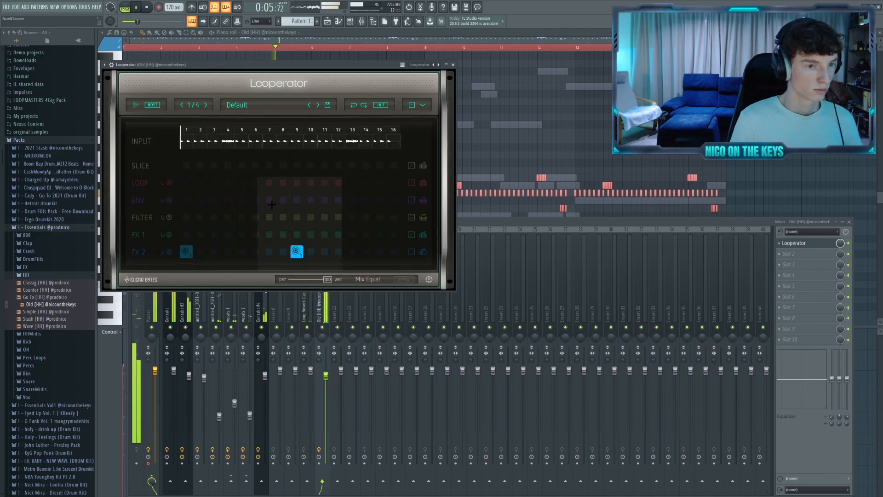
Add Looperator Loop effects on steps 6, 11 and 14, FX 1 effects on steps 1 and 15, and an FX 2 effect on step 15
click(269, 185)
click(268, 174)
click(380, 183)
click(358, 201)
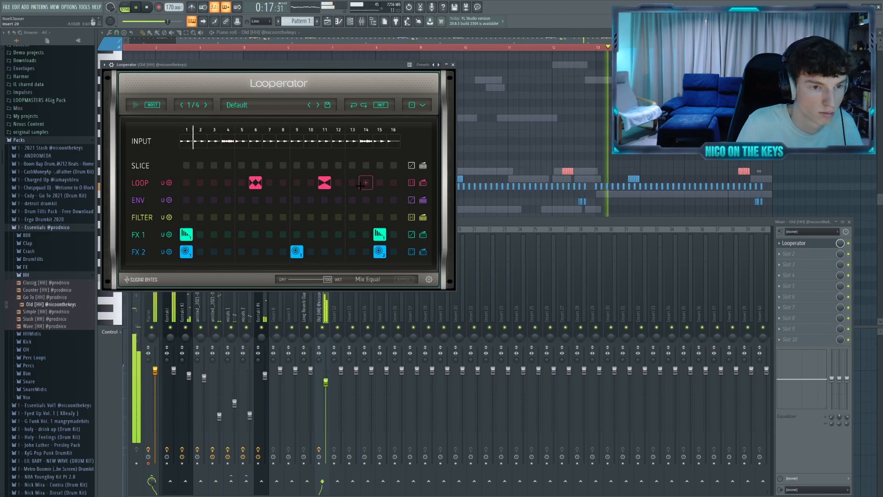
click(365, 183)
click(344, 208)
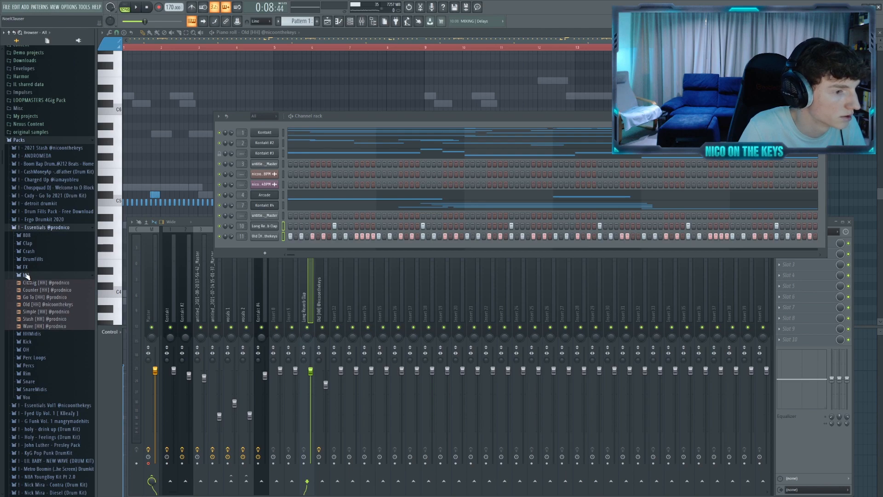
Add [AP] Snare ( Rev ) from the CashMoneyAp drum kit's Snares folder as a new channel
click(26, 275)
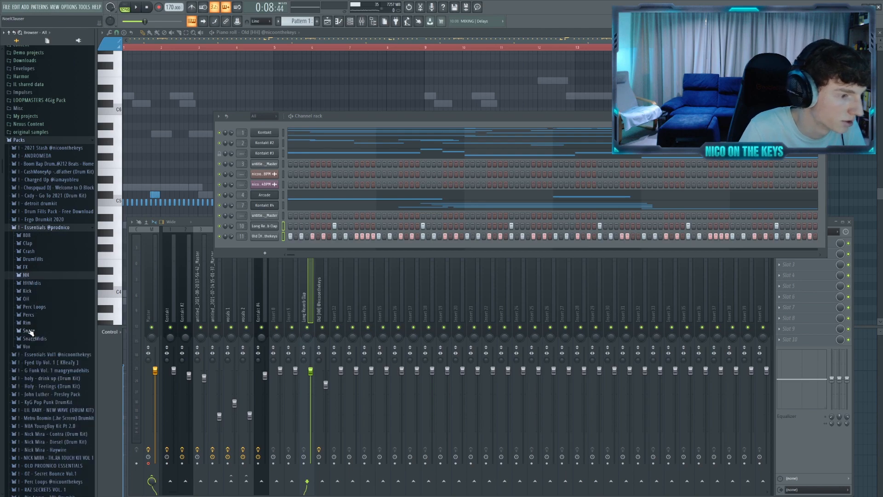
click(28, 228)
click(41, 172)
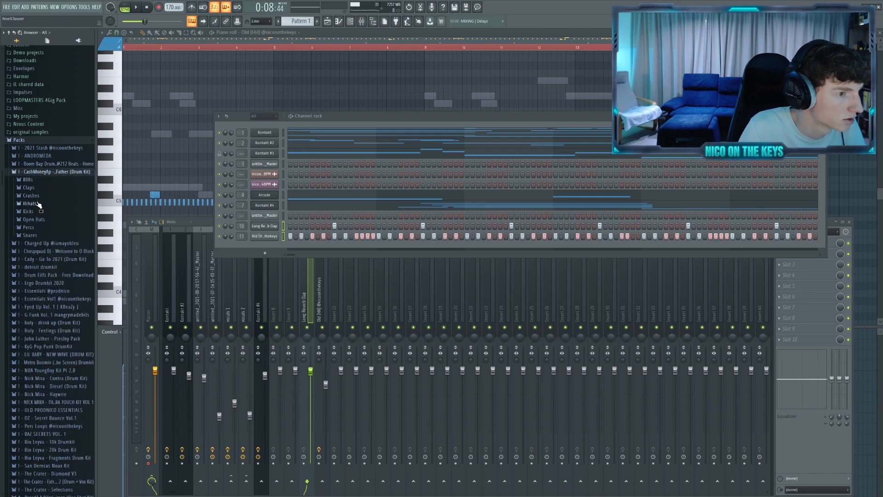
click(30, 235)
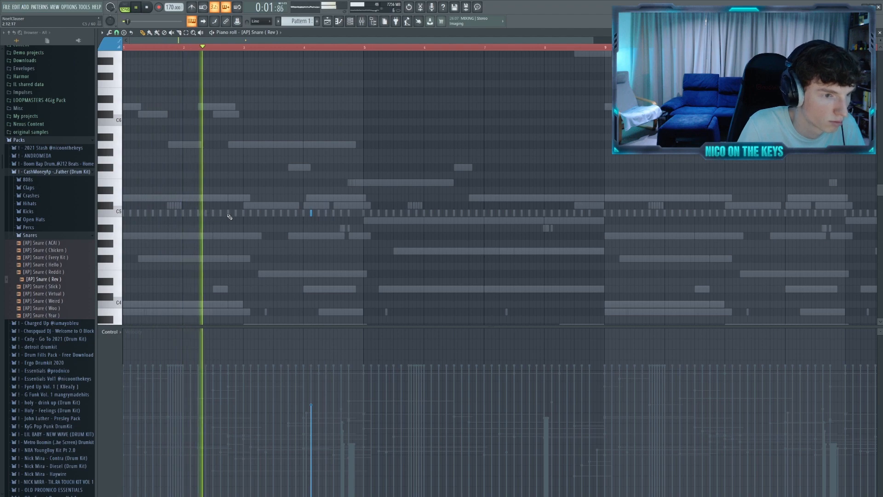
Program C5 hits for [AP] Snare ( Rev ) in bars 3 and 4 and repeat the four-bar pattern across 16 bars
click(249, 214)
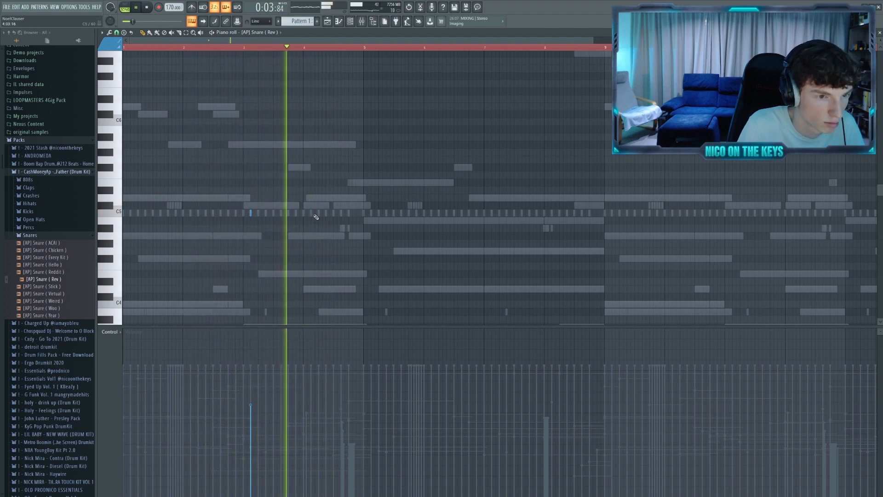
drag(311, 213, 319, 213)
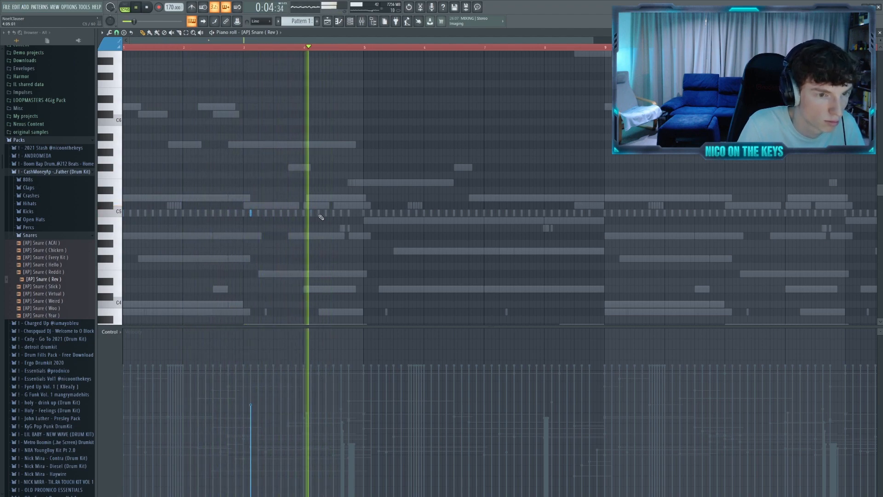
scroll(477, 54, down, 1)
drag(124, 47, 344, 72)
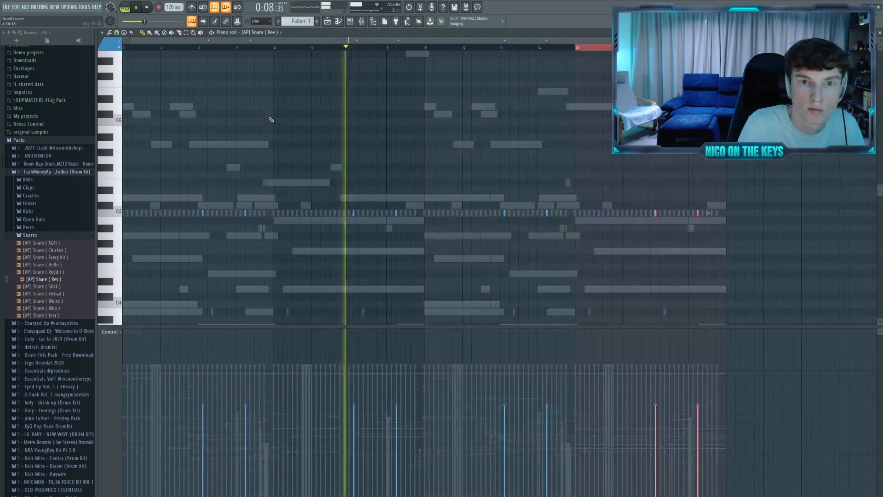
click(145, 8)
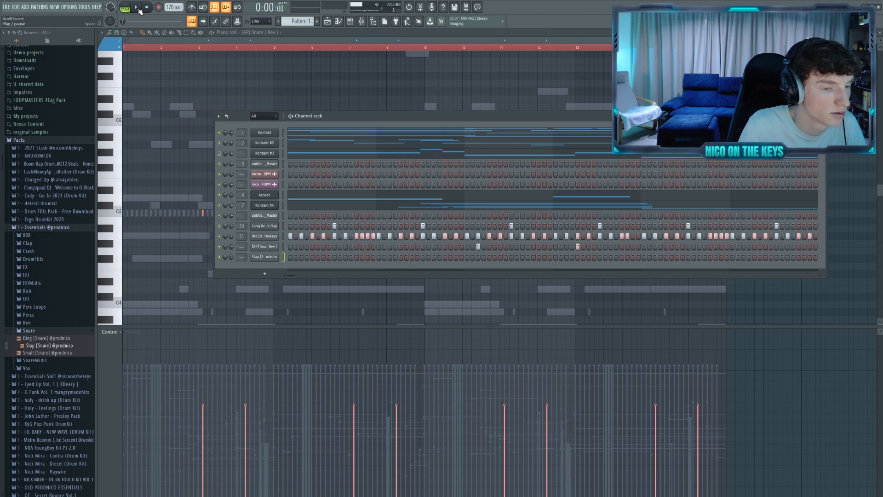
Program C5 hits for the Slap [Snare] channel in bars 2, 3, 4, 6, 7 and 8 during playback
click(137, 8)
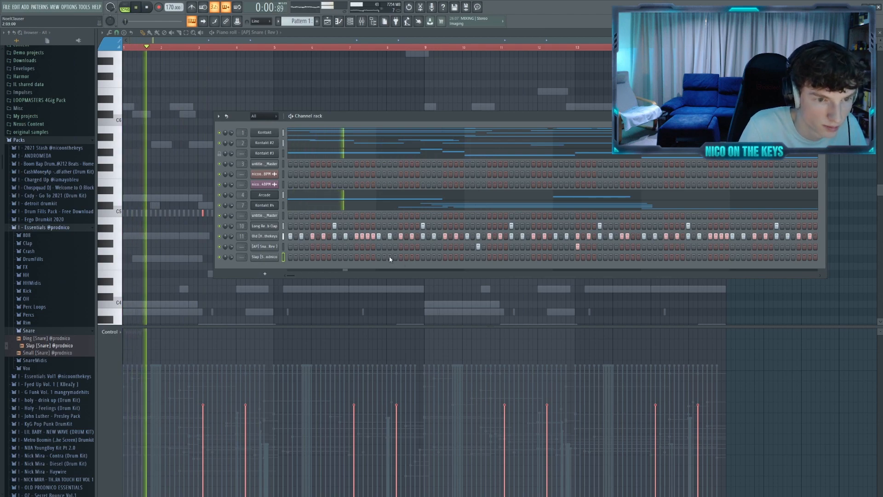
key(F7)
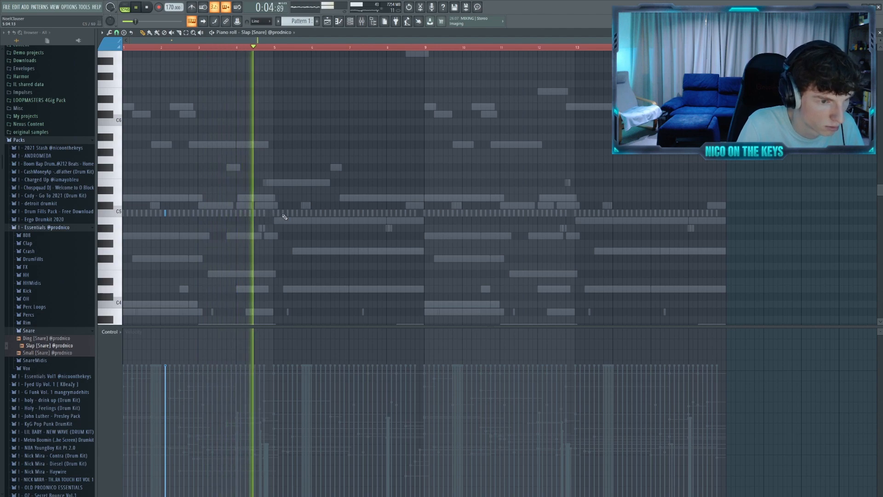
ctrl+scroll(323, 221, up, 2)
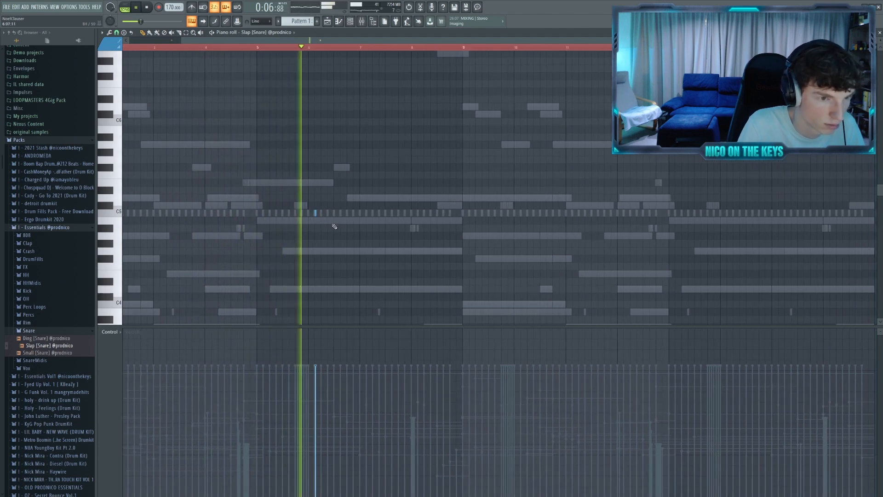
click(405, 213)
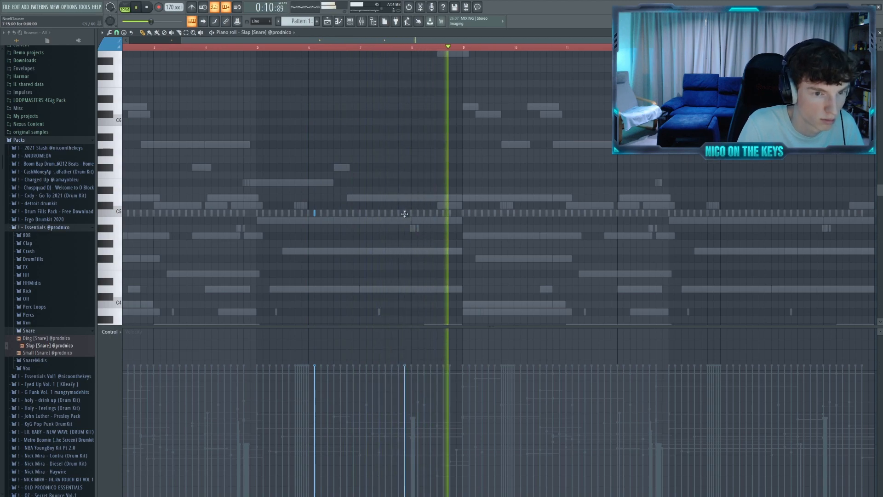
ctrl+scroll(253, 216, up, 3)
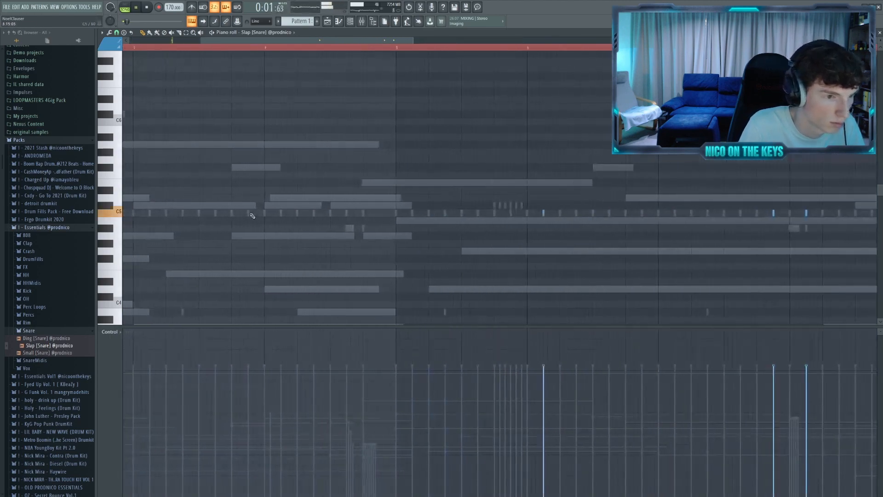
ctrl+scroll(284, 218, down, 3)
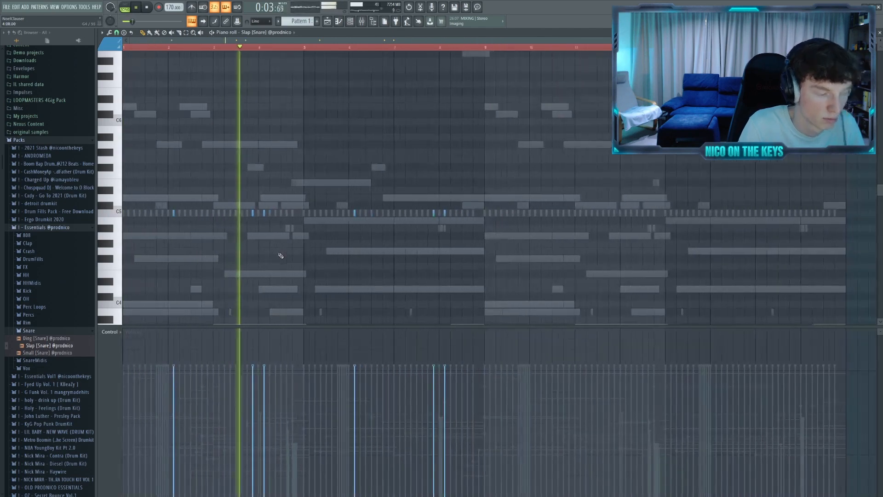
Duplicate the first eight bars of Slap [Snare] hits into bars 9 to 16
ctrl+scroll(299, 265, down, 1)
ctrl+drag(124, 47, 424, 72)
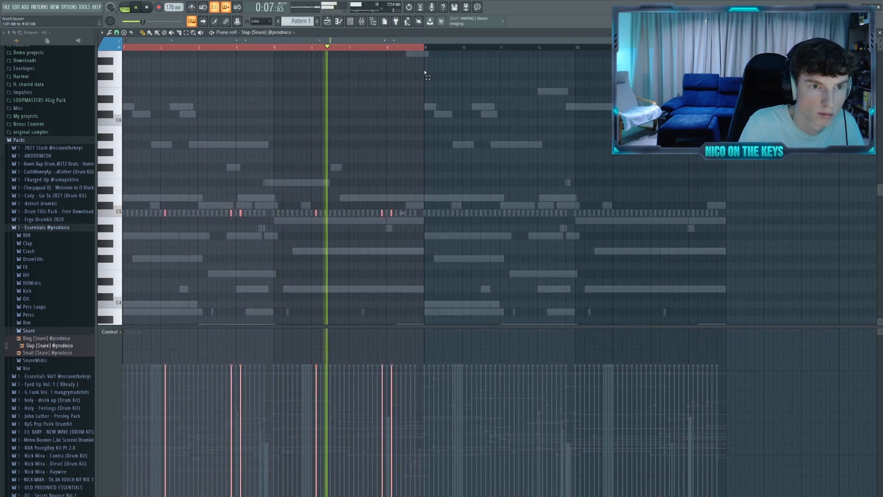
ctrl+scroll(428, 92, up, 3)
key(ctrl+a)
ctrl+scroll(387, 112, down, 3)
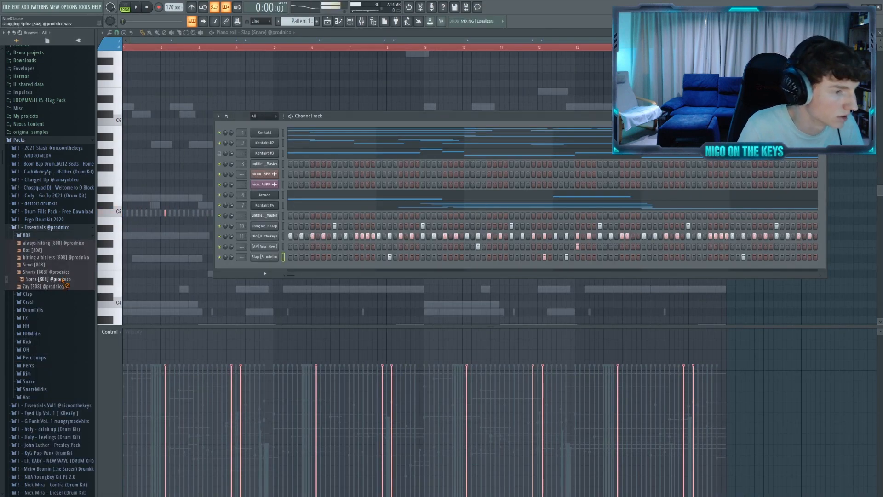
Add Spinz [808] from the Essentials kit as a new channel and program short B5 notes in bars 1 and 2
drag(252, 265, 260, 270)
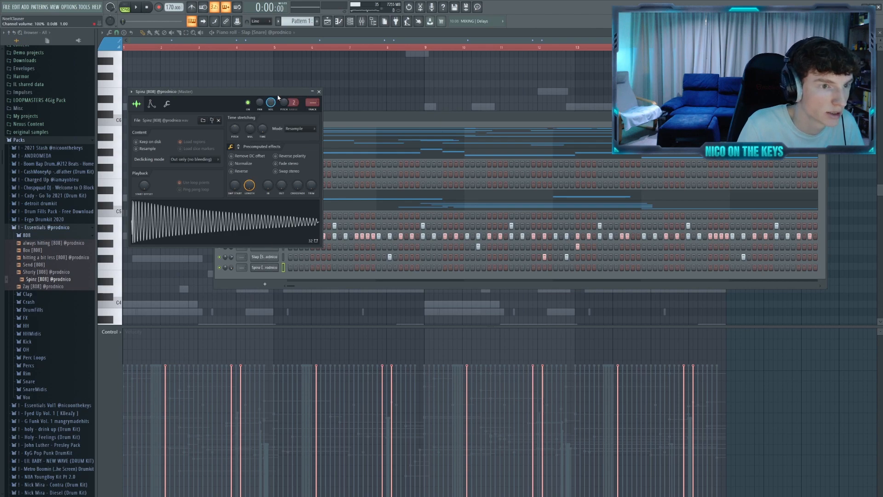
click(167, 104)
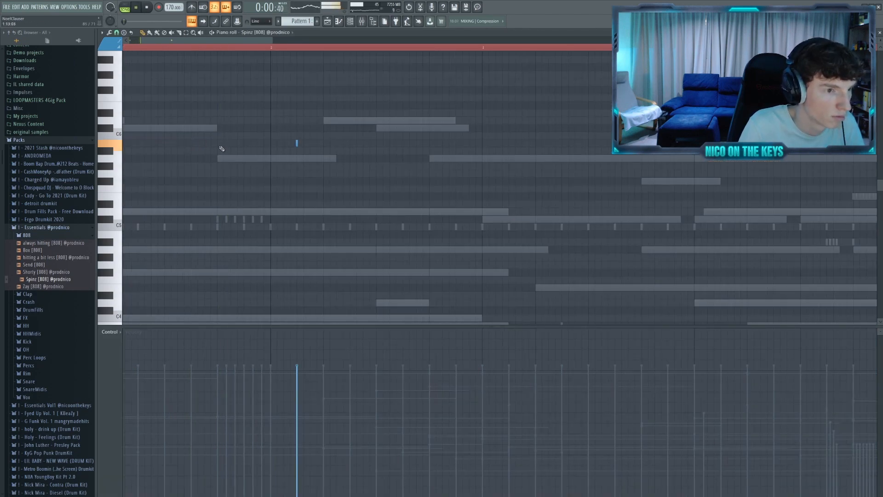
click(217, 143)
click(242, 144)
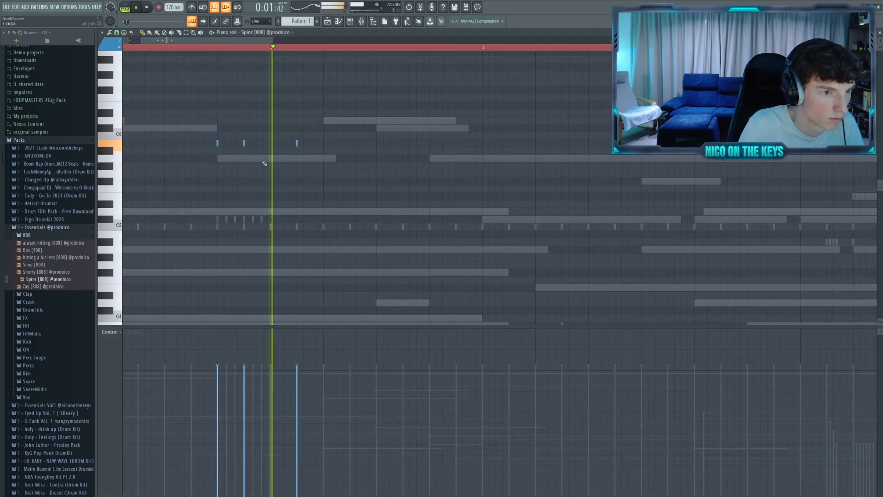
scroll(281, 141, down, 2)
key(space)
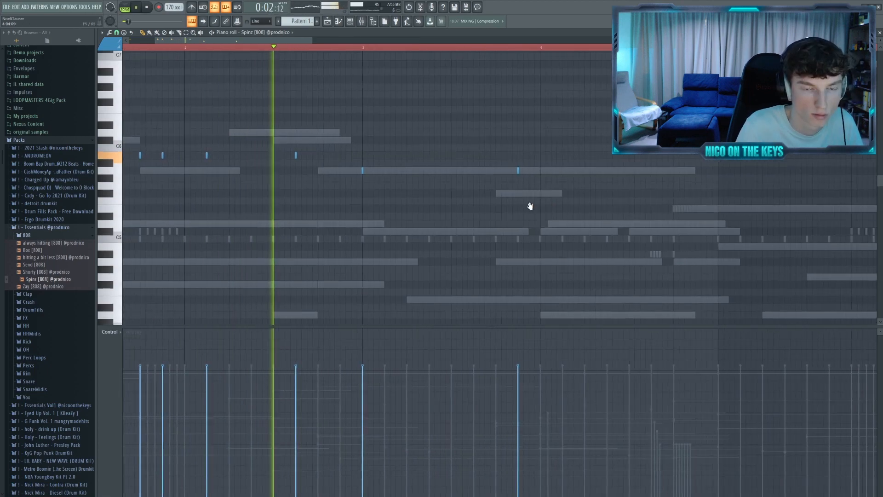
Program short Spinz [808] notes on A5 in bars 3 and 4, with one A6 hit in bar 4
scroll(544, 204, right, 2)
click(522, 182)
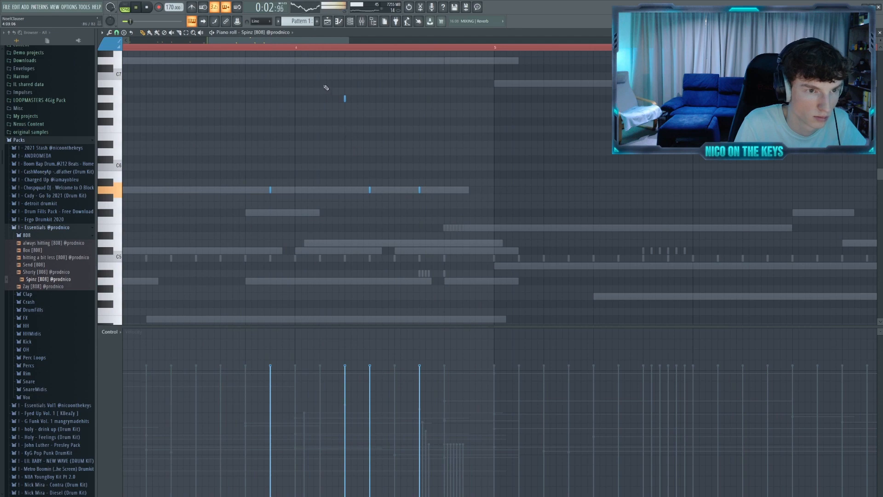
click(344, 97)
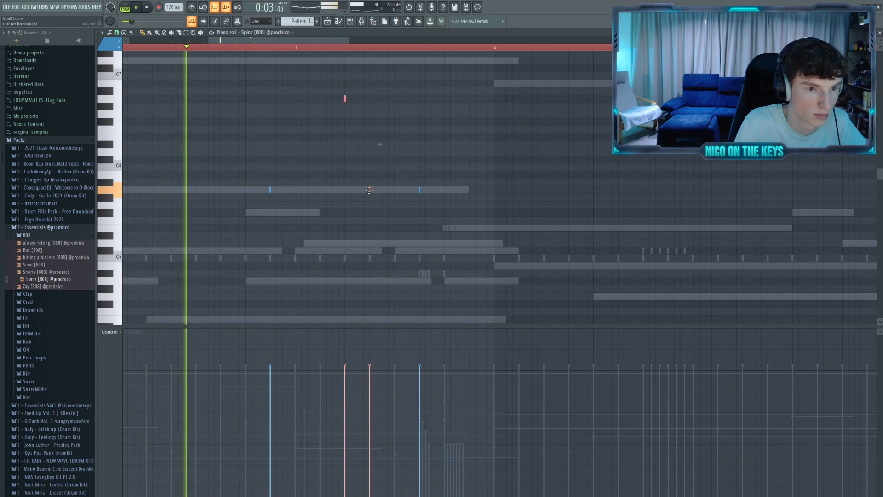
click(342, 190)
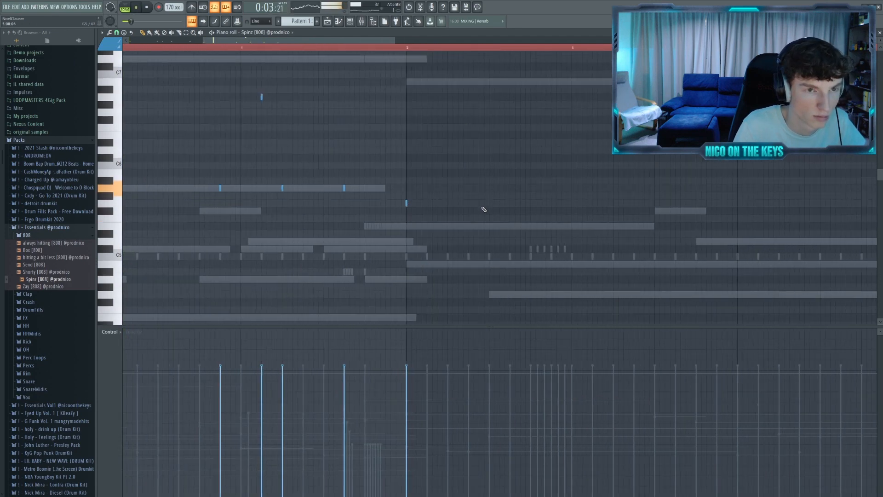
Continue the 808 line with short G5 notes in bars 5, 6 and 7, checking against playback
scroll(483, 215, down, 4)
scroll(482, 224, up, 1)
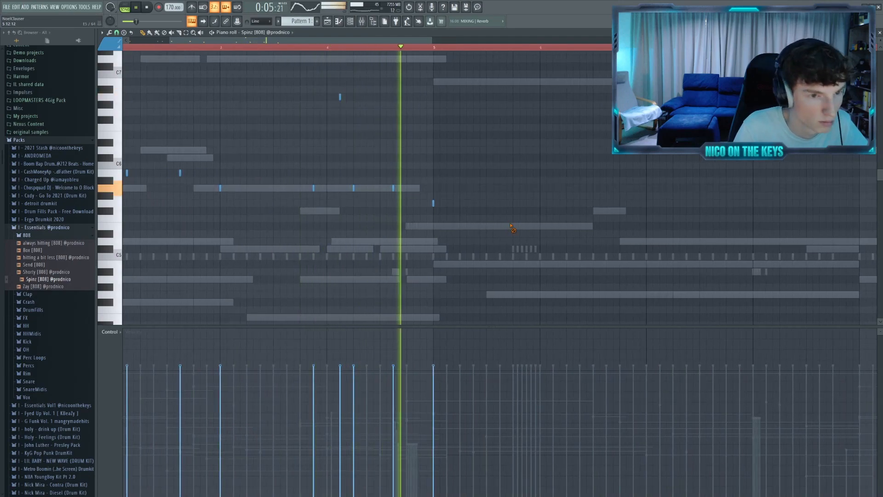
click(552, 203)
key(space)
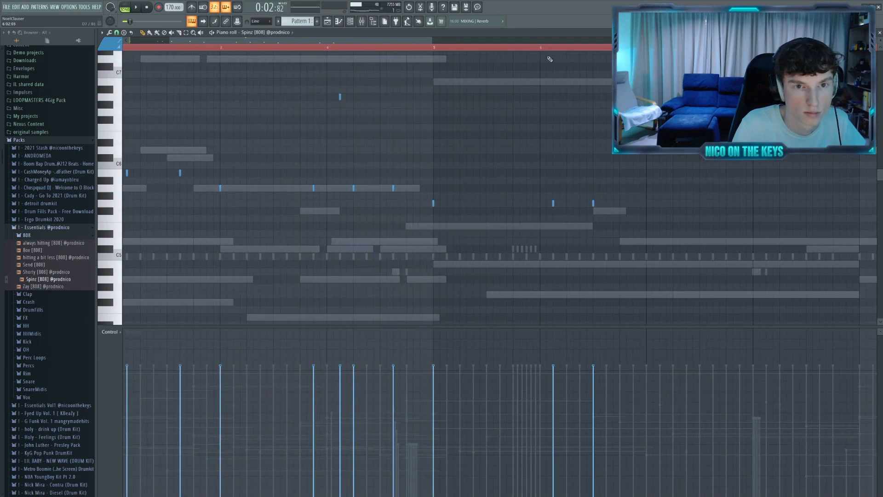
scroll(588, 138, up, 2)
scroll(571, 144, right, 3)
click(611, 204)
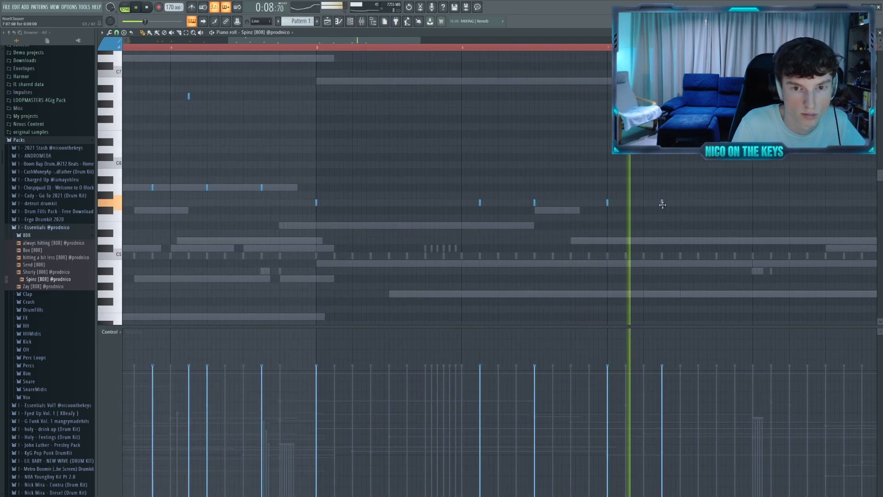
Finish the eight-bar 808 line with another G5 note in bar 7 and A5 notes in bar 8, auditioning placements
drag(764, 217, 552, 214)
key(space)
click(502, 48)
key(space)
scroll(587, 229, up, 2)
key(space)
key(space)
click(526, 222)
key(space)
click(543, 223)
key(space)
key(space)
key(space)
Duplicate the eight-bar 808 line into bars 9 to 16 and transpose all its notes down one octave
scroll(634, 262, down, 4)
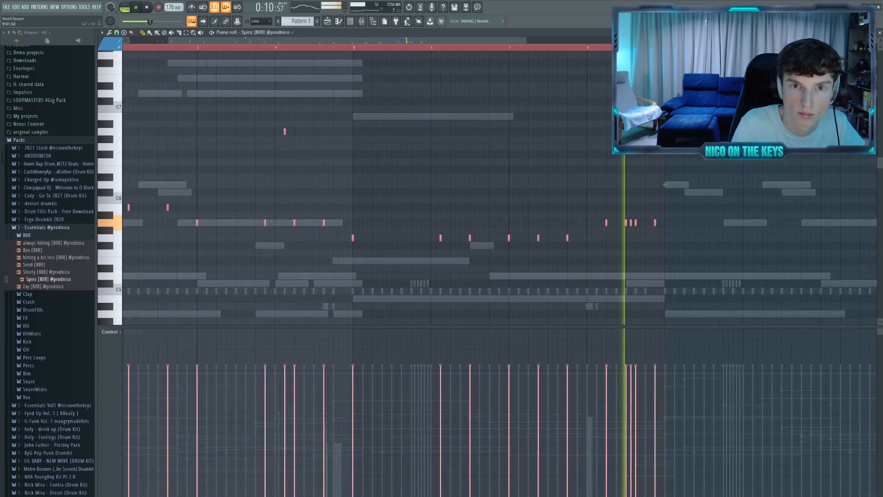
scroll(633, 94, down, 3)
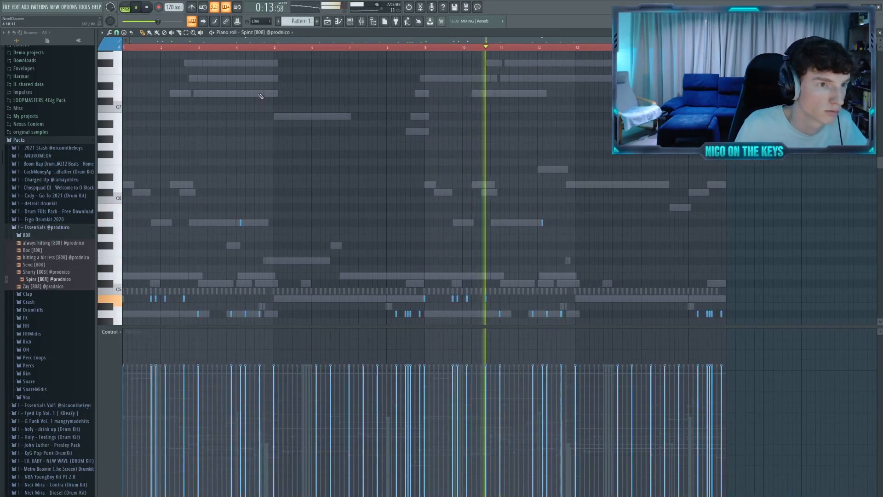
key(F6)
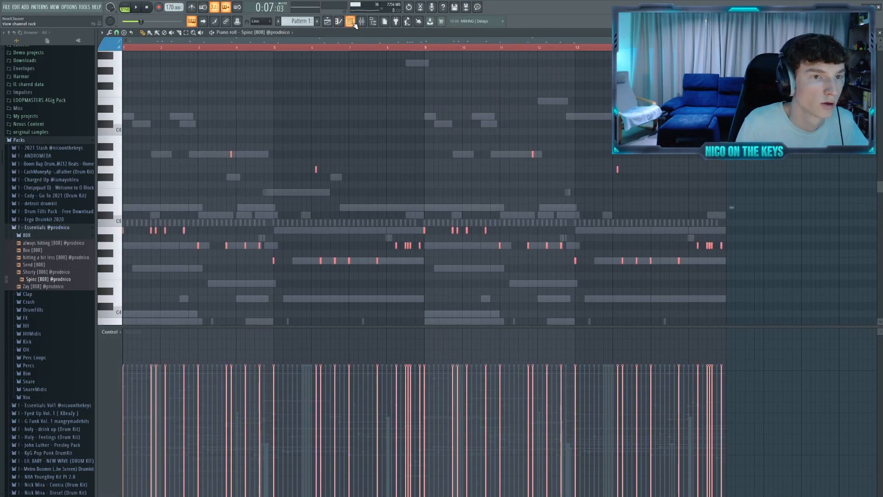
Add Power [Kick] from the Essentials kit as a new channel and place C5 hits in bars 1, 2 and 3
key(F6)
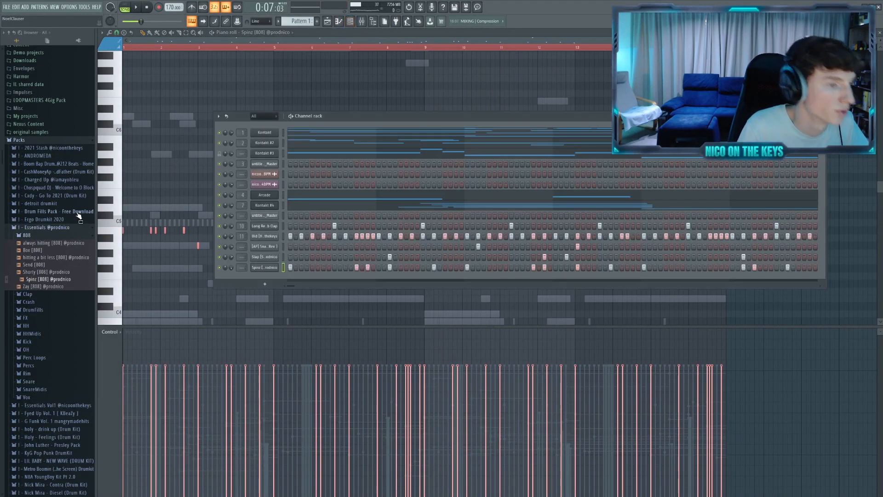
click(27, 235)
click(27, 291)
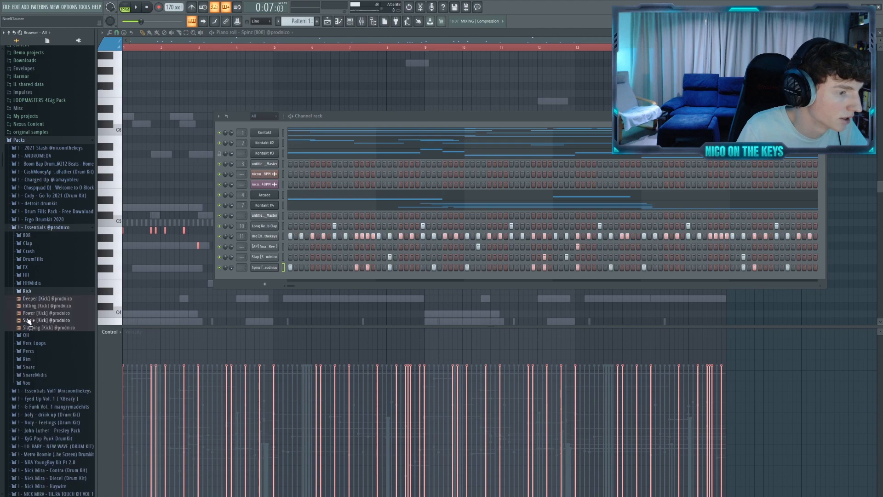
drag(264, 281, 264, 281)
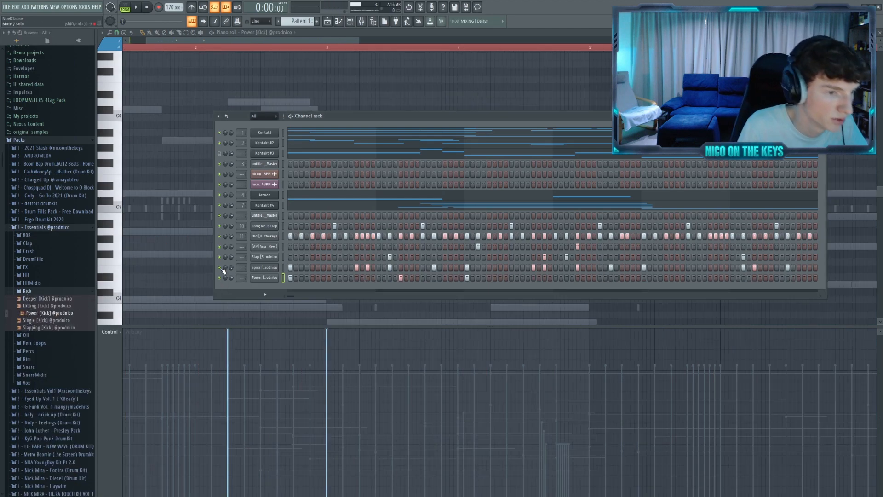
Add a second C5 kick hit in bar 2, two in bar 4 and one at the start of bar 5
right_click(162, 259)
scroll(160, 250, down, 2)
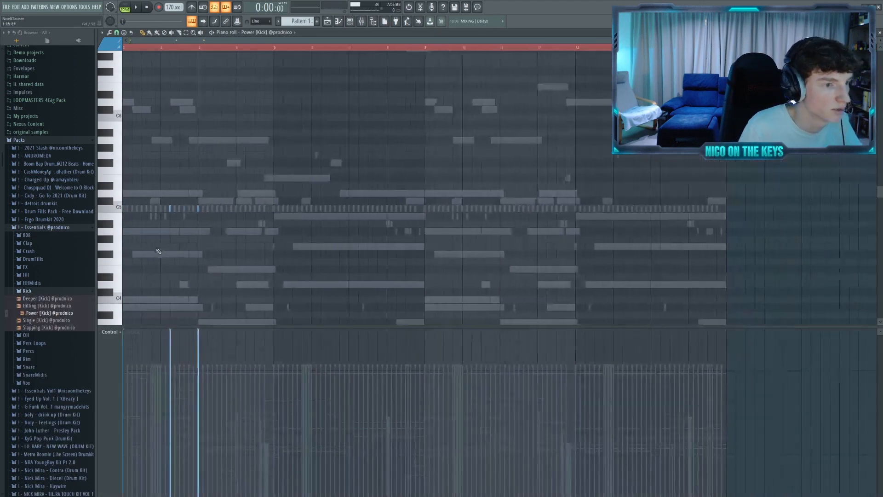
scroll(159, 250, up, 1)
key(space)
click(201, 208)
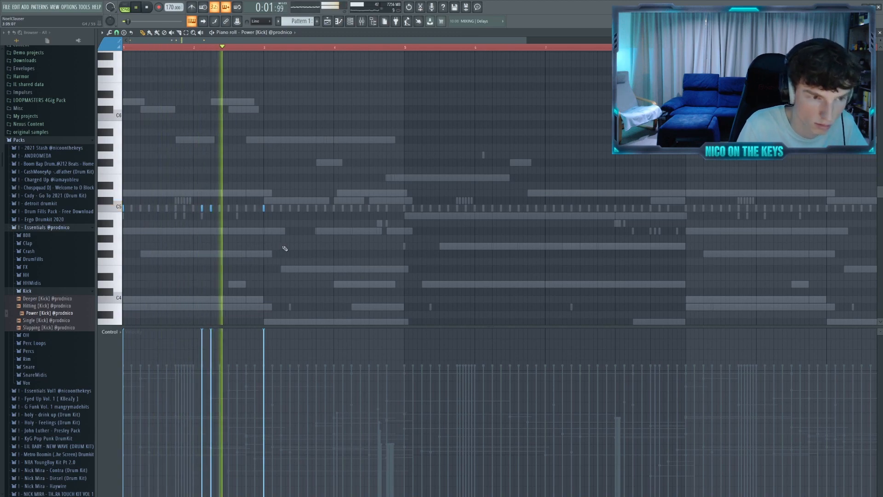
click(350, 208)
scroll(346, 217, up, 1)
scroll(346, 217, up, 2)
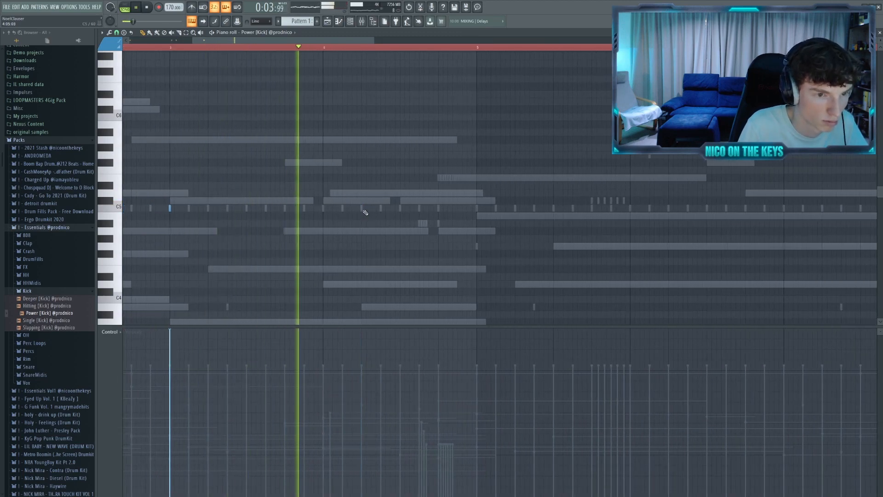
click(418, 207)
click(478, 208)
Program C5 kick hits in bars 6, 7 and 8 of the Power [Kick] channel during playback
scroll(474, 216, down, 2)
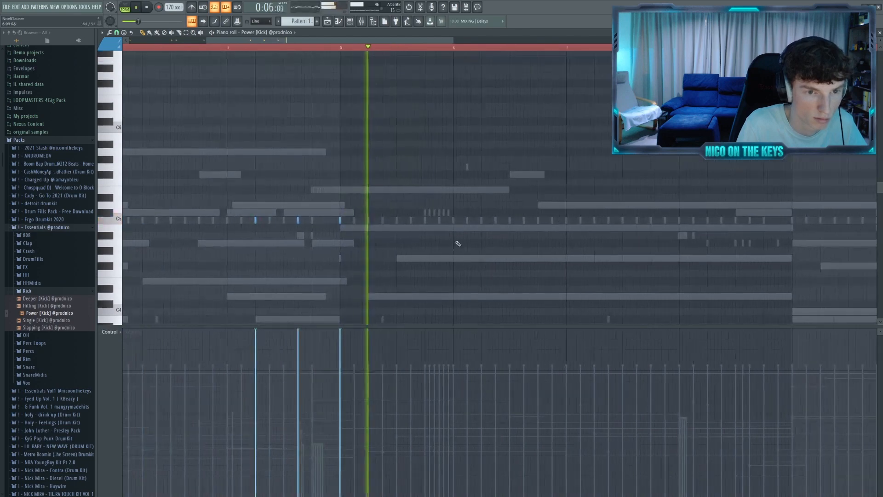
click(473, 220)
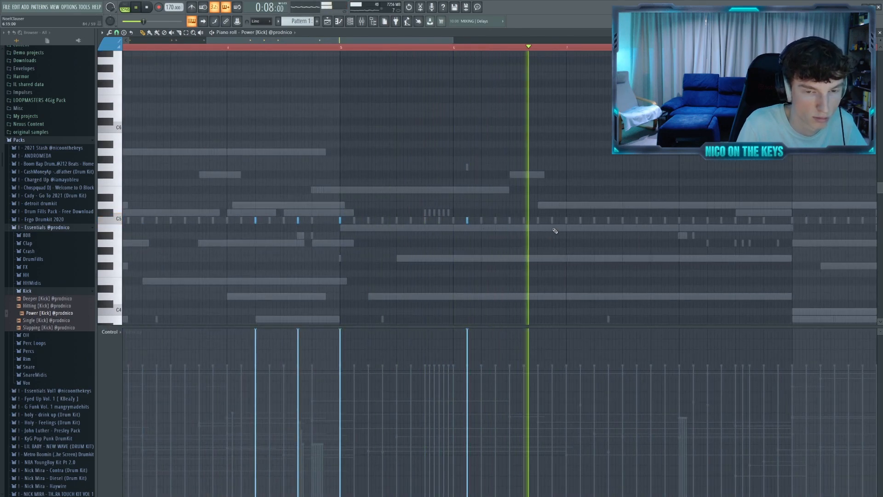
click(571, 220)
scroll(624, 181, up, 2)
drag(731, 227, 582, 233)
click(556, 226)
click(577, 226)
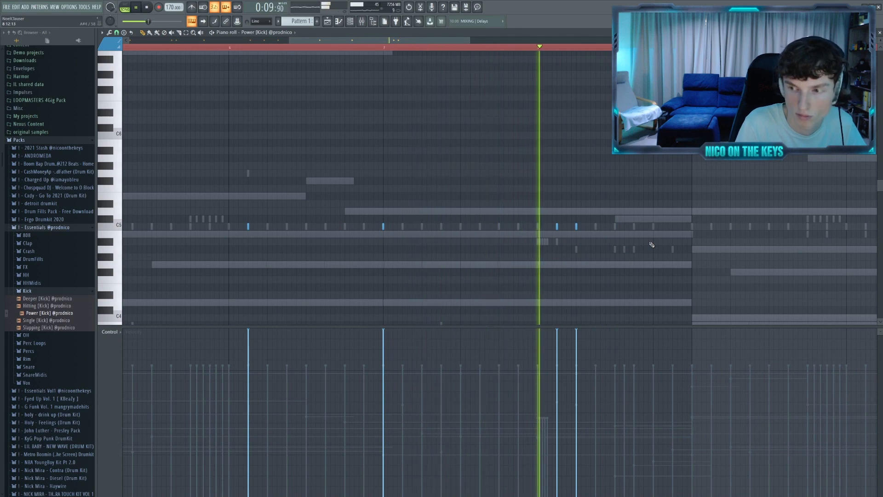
click(632, 226)
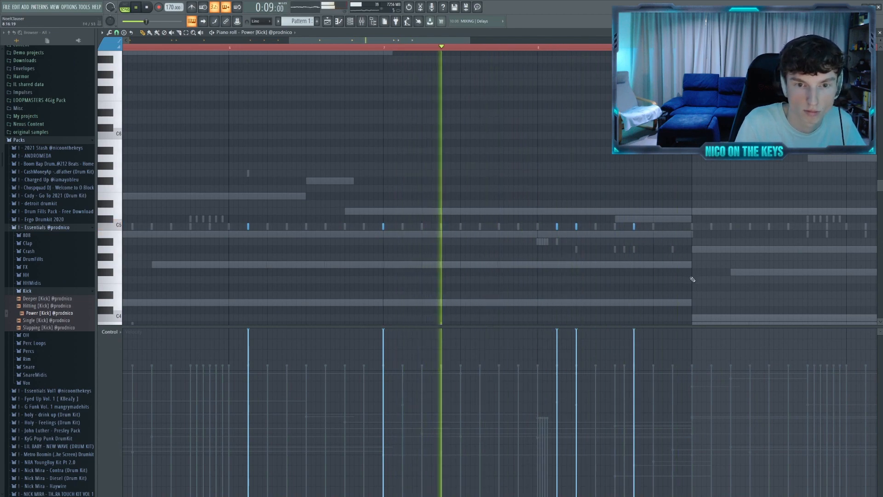
Duplicate the first eight bars of Power [Kick] hits into bars 9 to 16 and play the full pattern
scroll(676, 260, down, 3)
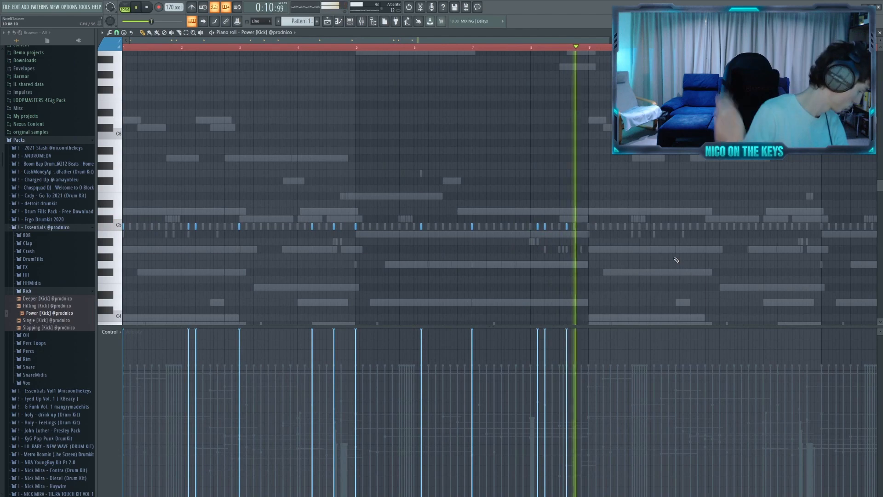
click(350, 21)
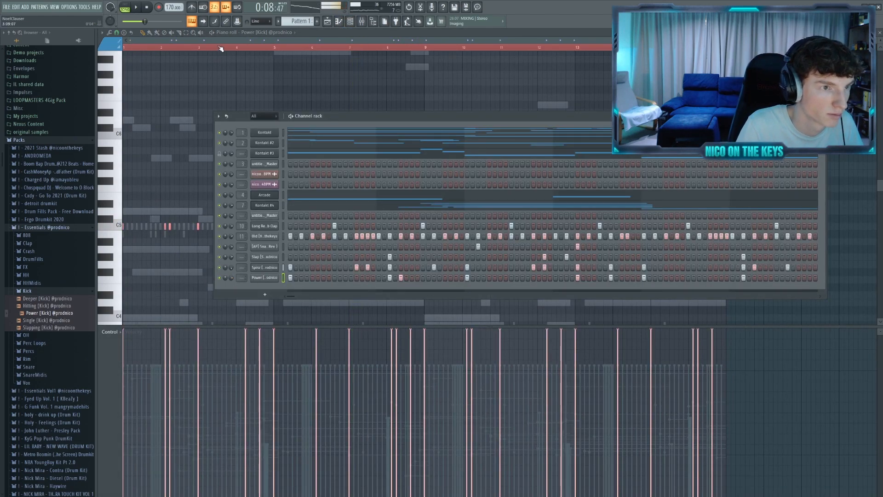
key(space)
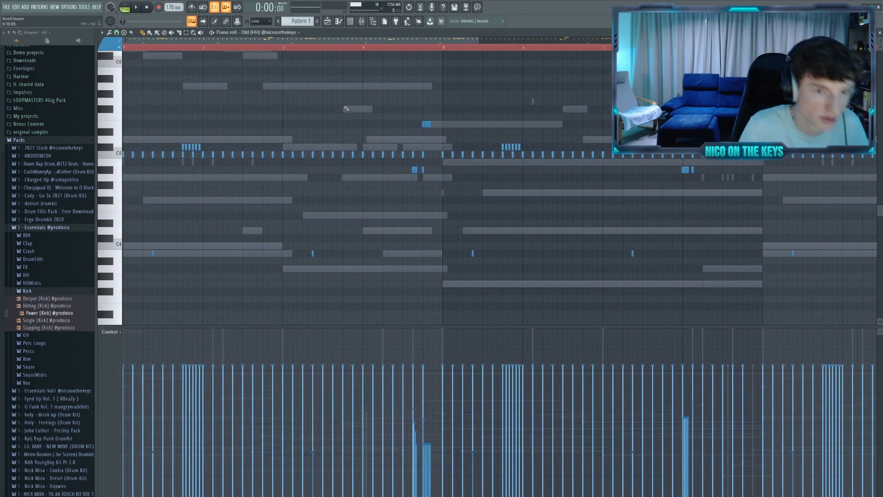
Remove single C5 hits from the Old [HH] pattern in bars 1 and 3 to leave gaps
scroll(242, 85, down, 4)
scroll(230, 157, up, 5)
drag(285, 202, 491, 215)
scroll(228, 236, up, 2)
mouse_move(227, 235)
mouse_down()
mouse_move(473, 210)
mouse_move(415, 195)
mouse_up()
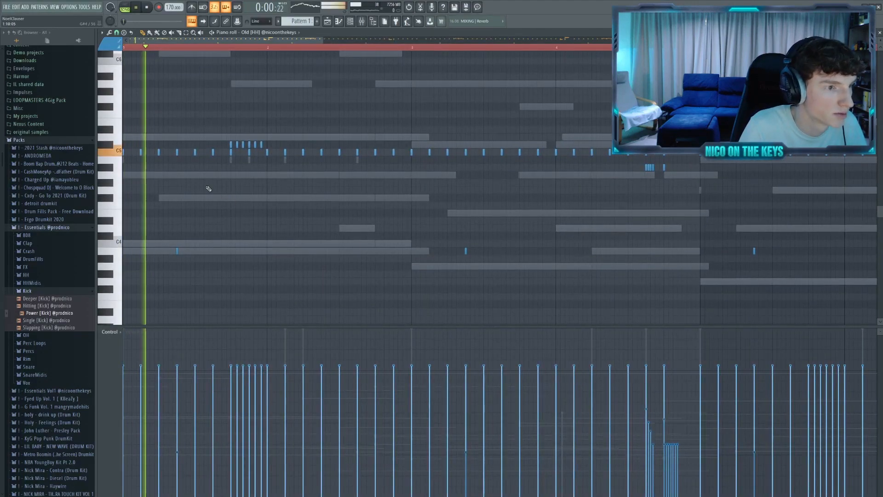
key(space)
key(space)
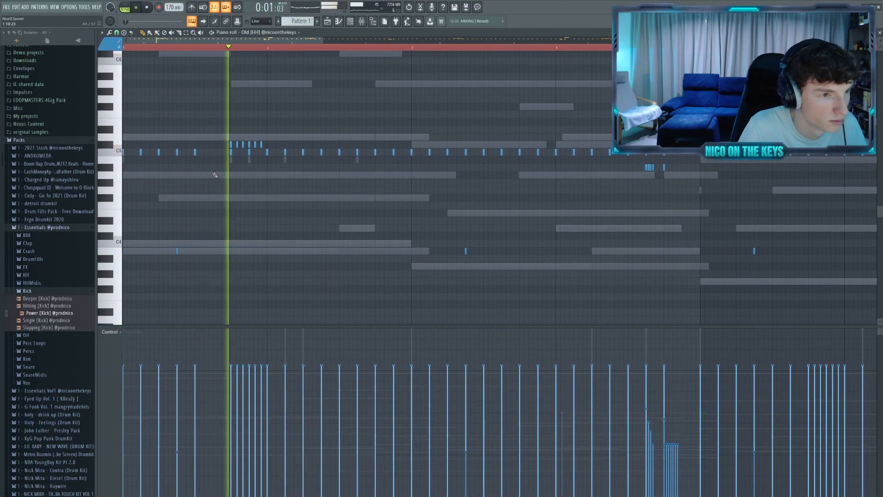
key(space)
key(space)
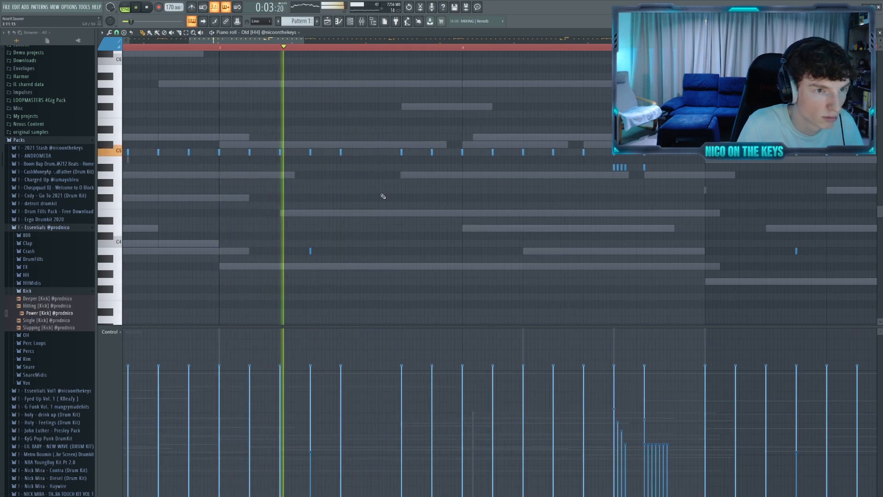
Route [AP] Snare ( Rev ), Slap [Snare], Spinz [808] and Power [Kick] to mixer tracks 12 to 15 and start playback
scroll(403, 198, down, 3)
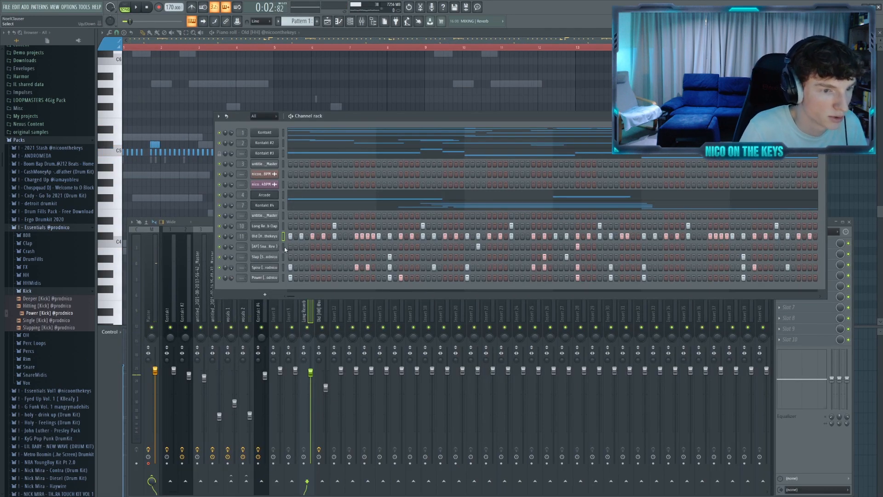
click(344, 315)
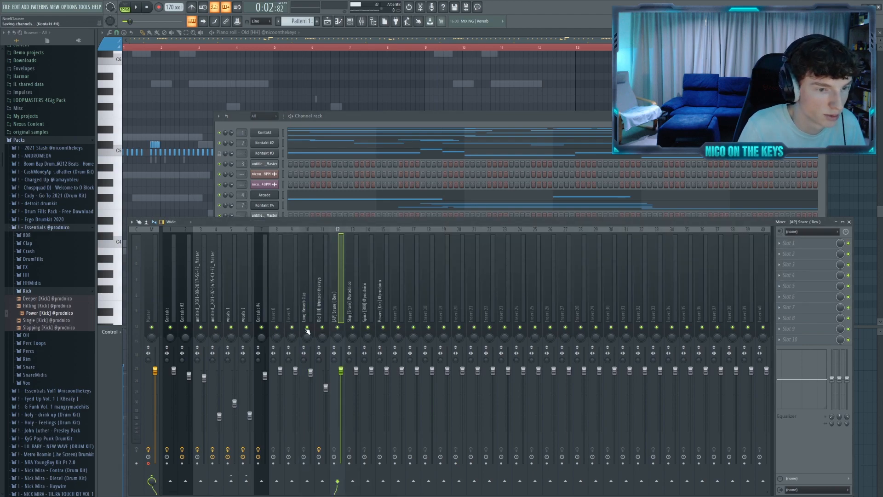
key(space)
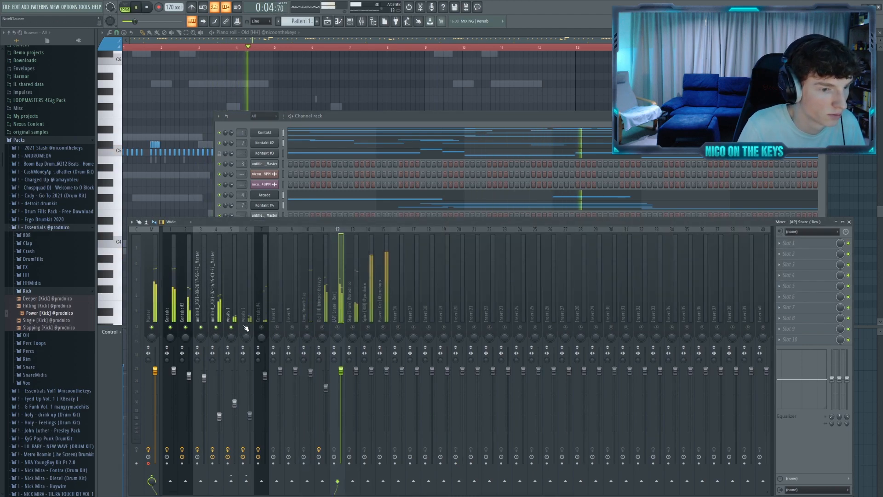
Balance the mixer during playback, lowering the first Kontakt track, the 2021-07-14 loop, Old [HH] and Slap [Snare] slightly
click(153, 313)
drag(174, 370, 204, 381)
drag(220, 416, 223, 421)
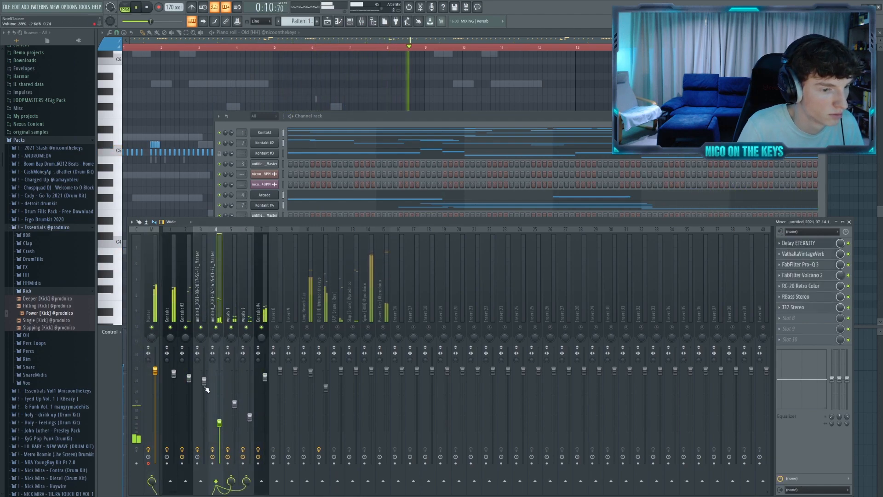
click(189, 377)
click(326, 389)
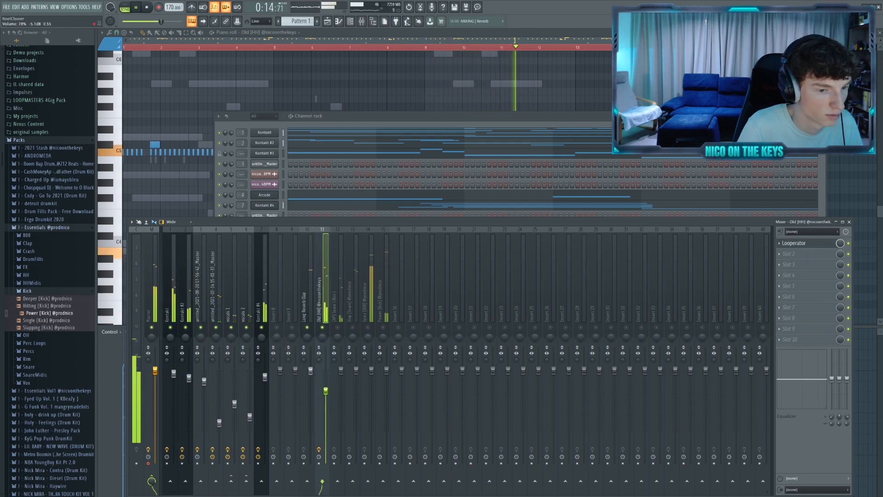
click(341, 371)
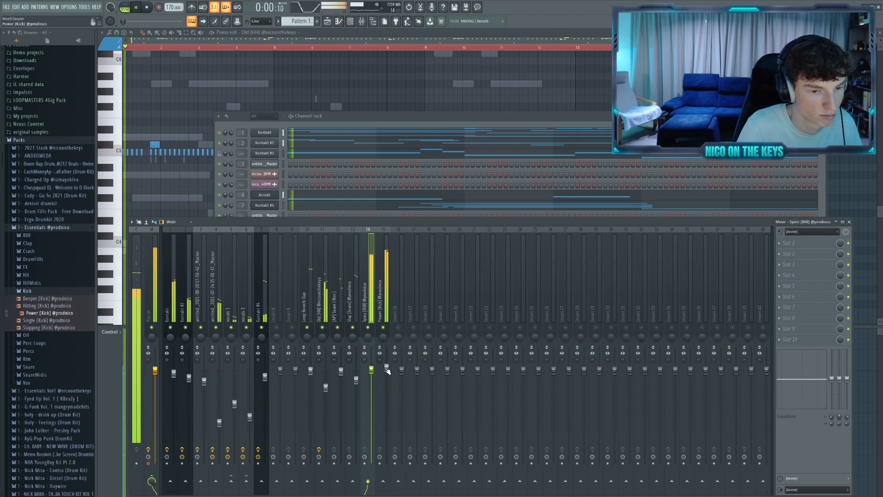
Add The Only [OH] from the Essentials kit as a new channel with a hit on the first step
click(391, 119)
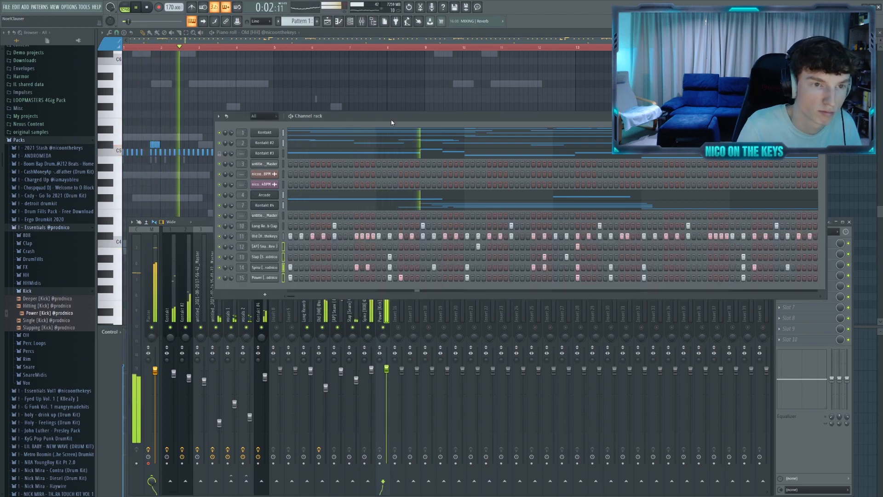
key(F7)
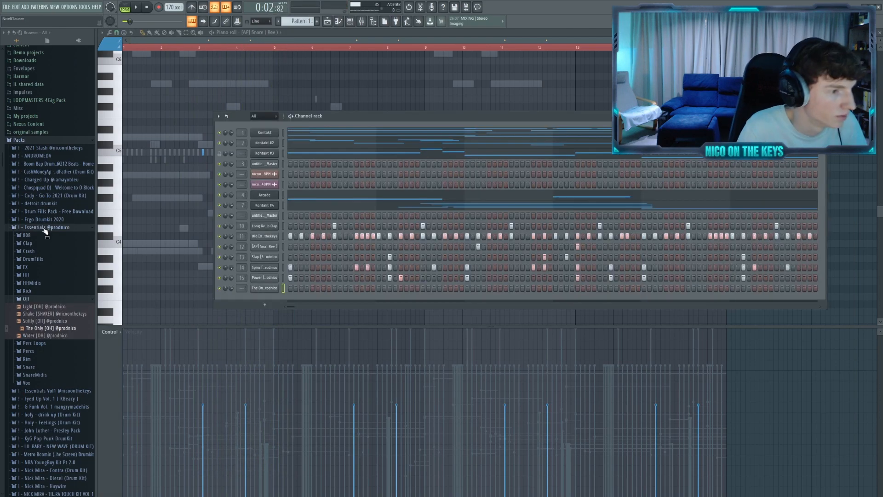
click(44, 228)
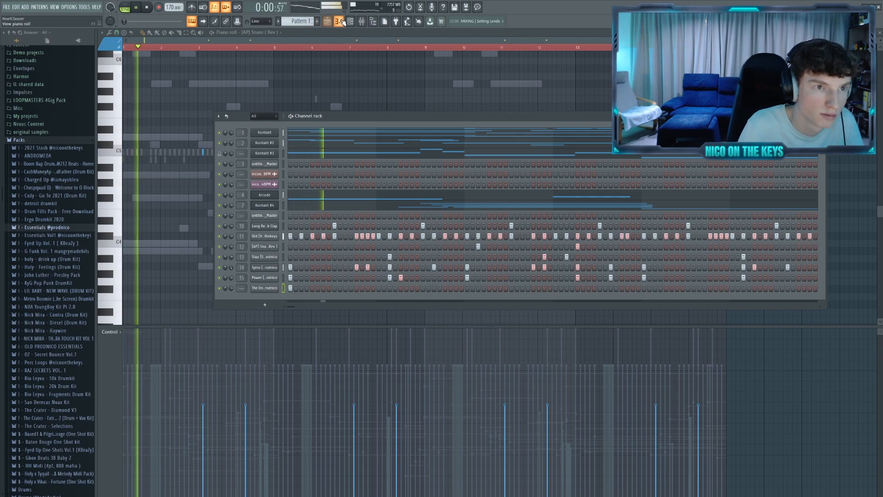
Repeat The Only [OH] hit on C5 every two bars across the pattern and route the channel to mixer track 16
key(F7)
scroll(235, 248, up, 2)
click(245, 150)
click(366, 151)
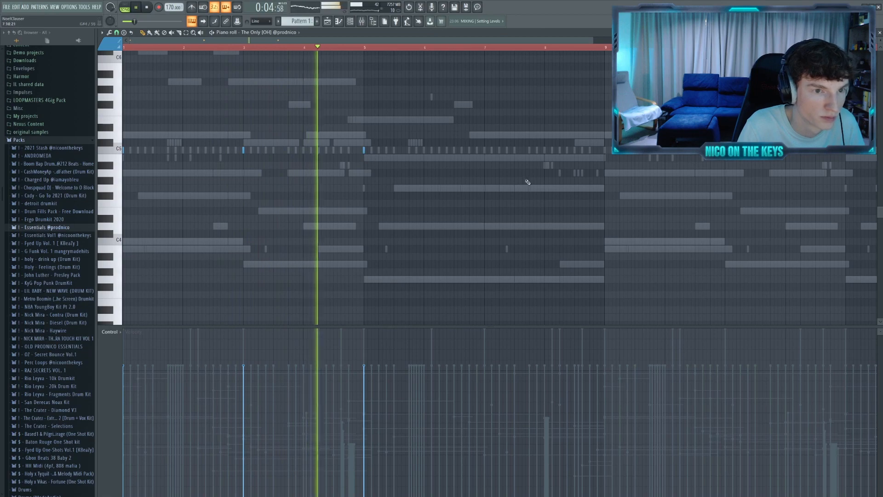
scroll(367, 152, down, 2)
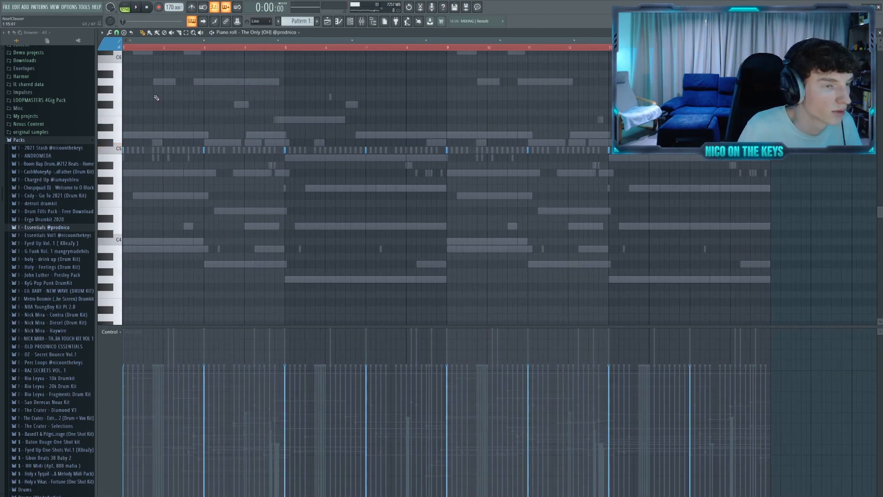
click(352, 21)
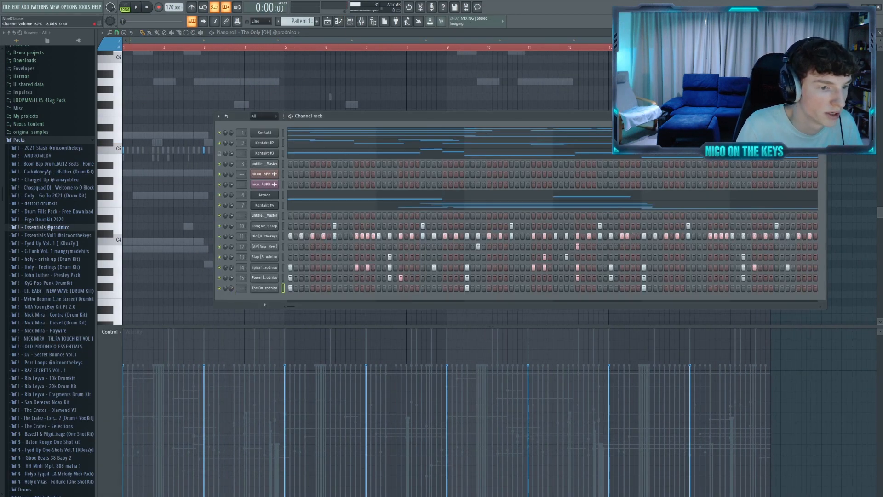
click(361, 22)
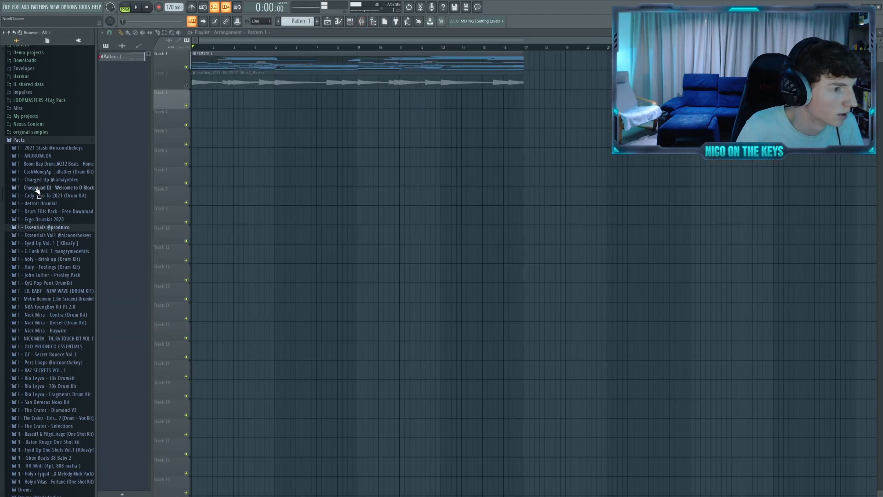
Add Long Open Hat from the Chopsquad DJ kit as a new channel and place a hit in its pattern
click(33, 187)
click(32, 235)
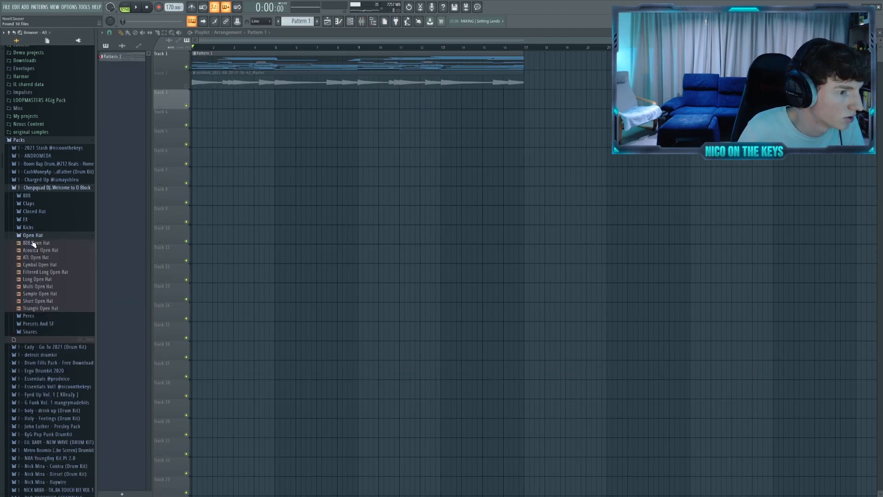
drag(305, 44, 352, 28)
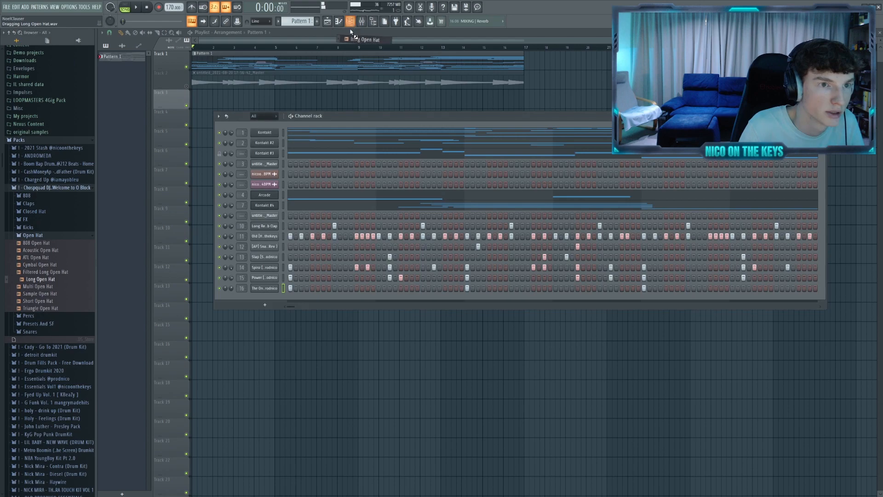
drag(264, 306, 264, 304)
key(F6)
key(space)
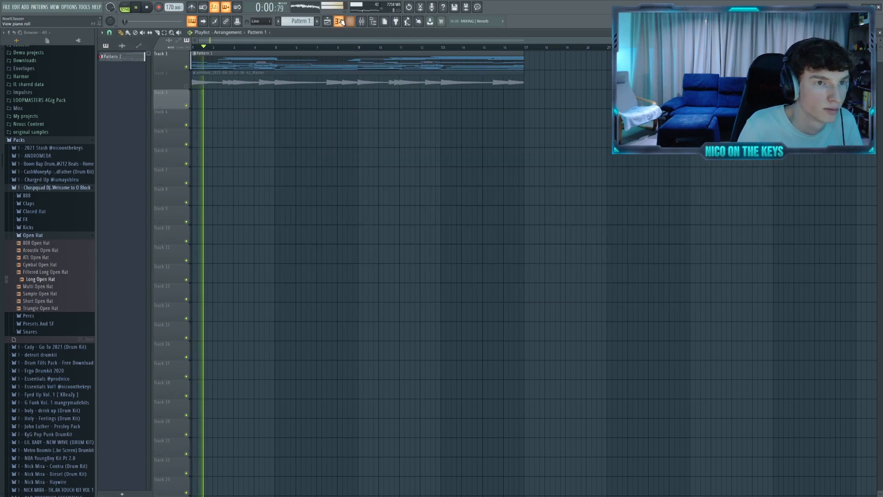
click(340, 21)
click(226, 150)
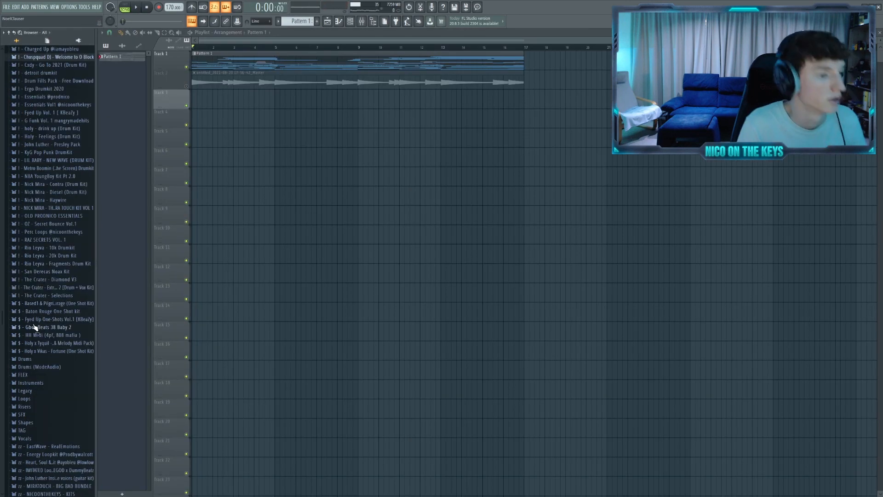
Place Rouge Crash from the Baton Rouge One Shot kit at bar 1 of playlist track 6 and audition it with its channel settings
click(44, 312)
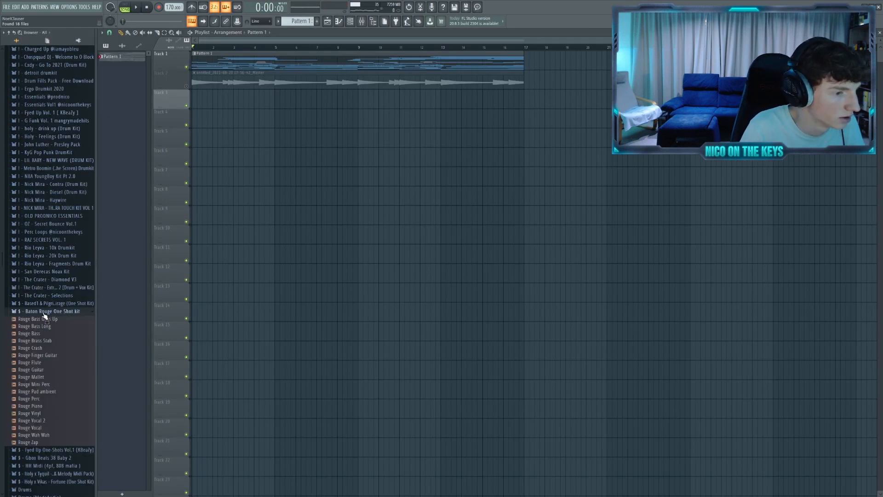
drag(157, 299, 407, 155)
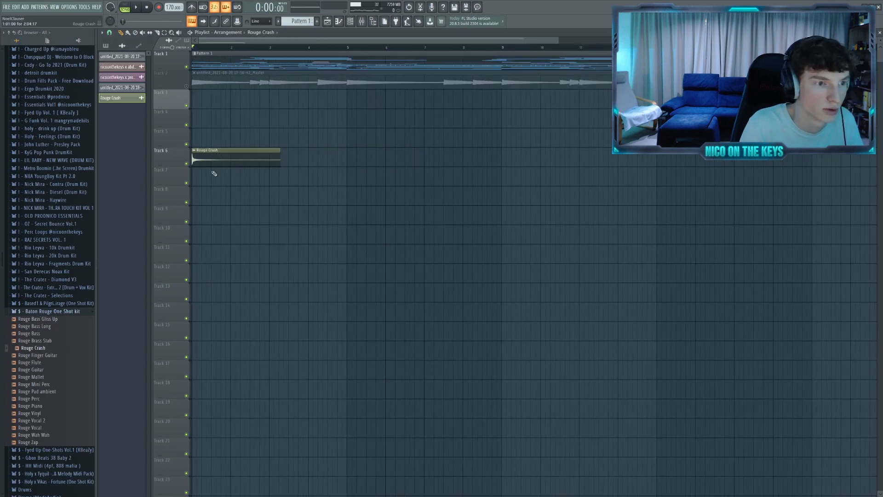
key(space)
double_click(301, 151)
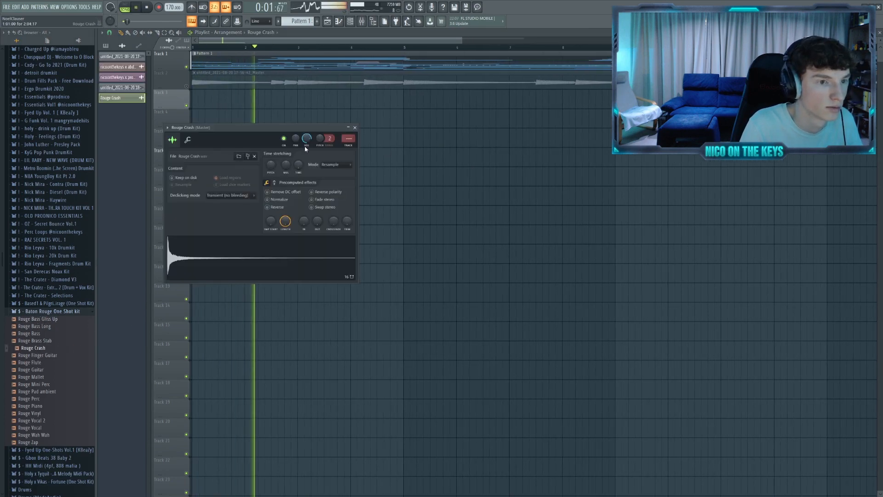
click(355, 128)
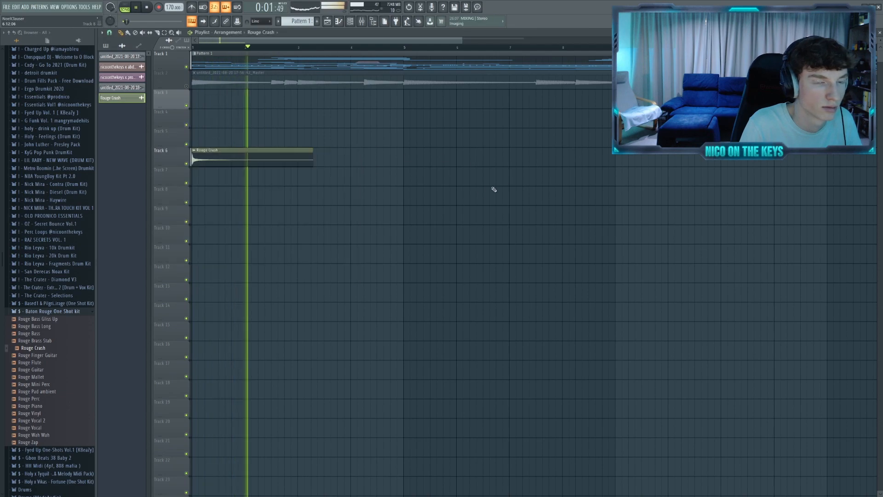
Make the second Rouge Crash clip unique and reverse its sample
scroll(499, 187, down, 3)
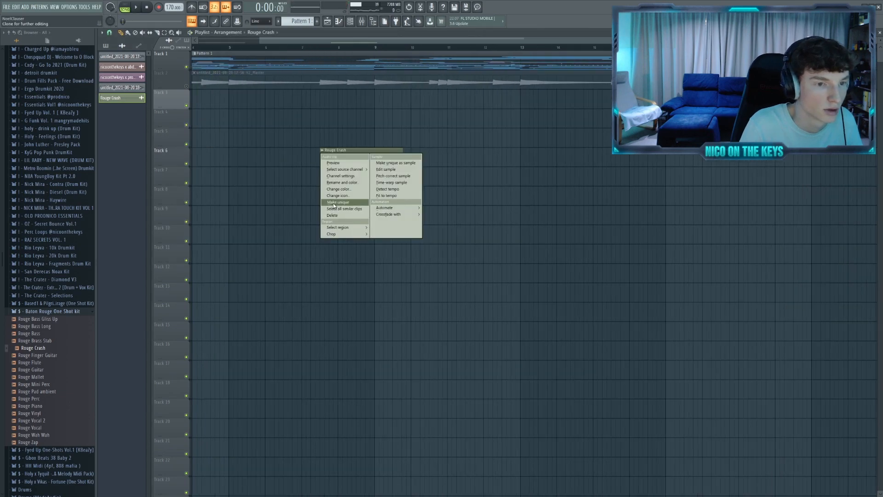
click(339, 202)
double_click(338, 156)
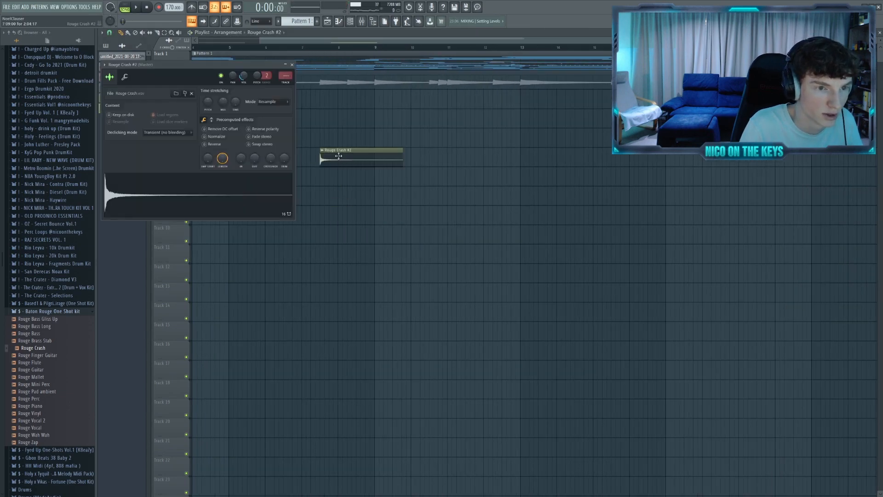
scroll(371, 218, up, 3)
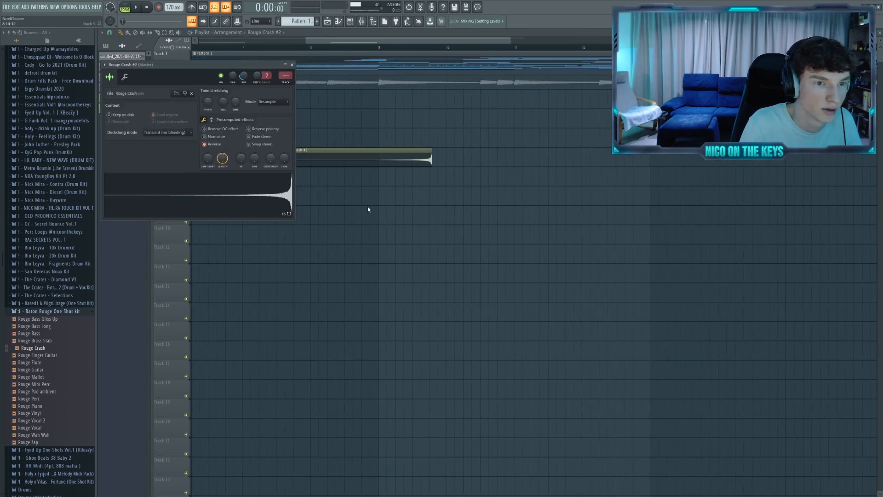
Arrange the crash clips on track 6 with a Rouge Crash at bar 9 and reversed crashes leading into bars 9 and 17
right_click(367, 207)
click(356, 265)
right_click(349, 259)
click(361, 327)
mouse_move(379, 196)
mouse_down()
mouse_move(383, 164)
mouse_move(146, 156)
mouse_up()
right_click(383, 164)
click(392, 175)
right_click(403, 160)
scroll(411, 191, down, 3)
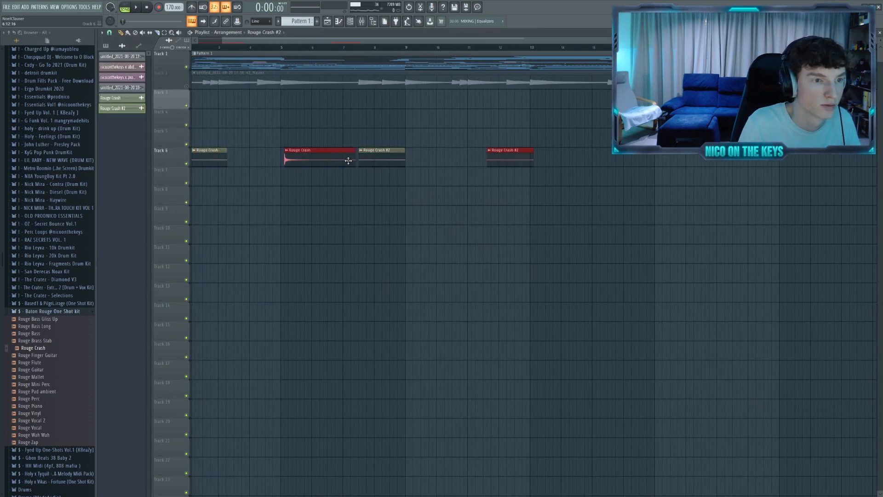
Add Fruity Delay 3 to Rouge Crash on mixer track 20 and lower its fader slightly
scroll(432, 187, down, 2)
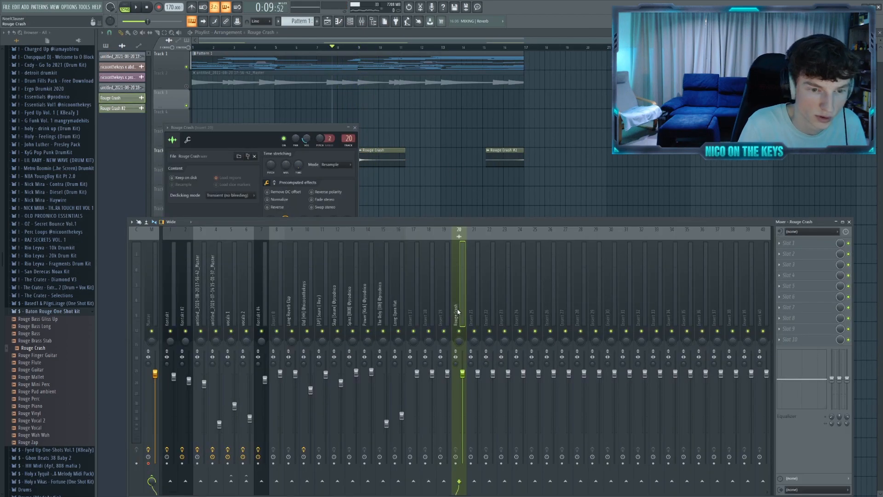
click(783, 244)
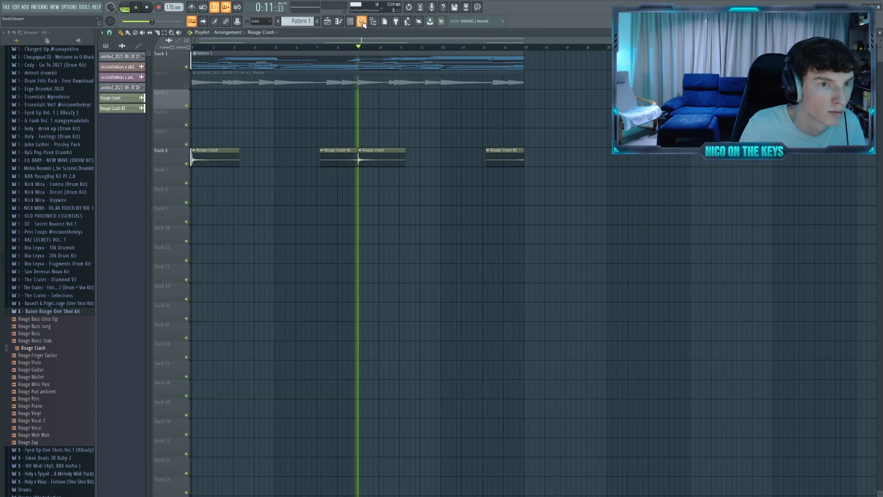
click(362, 22)
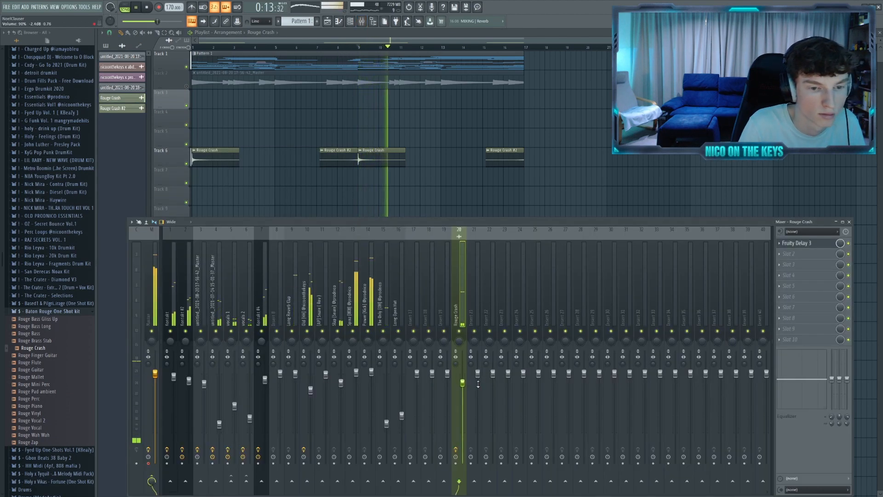
click(800, 243)
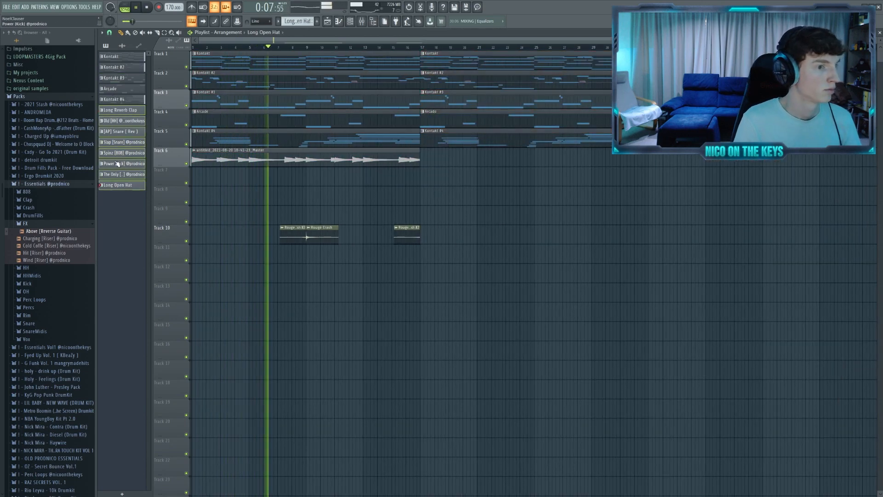
Place the eight drum patterns at bar 17 on tracks 8 to 15 and remove the first eight bars of the Arcade clip
drag(116, 177, 426, 201)
right_click(271, 120)
key(space)
key(space)
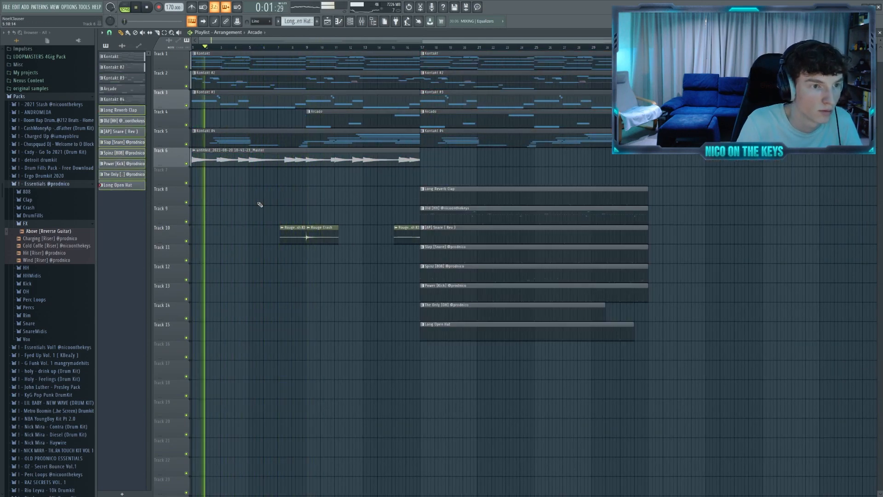
Delete the Kontakt #2 clip at bar 1, try the intro without Kontakt #4 and restore the Kontakt #4 clip
right_click(221, 81)
right_click(221, 138)
key(space)
key(space)
key(ctrl+z)
key(space)
key(space)
Delete both Kontakt #3 clips and move all clips below them up one track
right_click(271, 100)
right_click(441, 100)
drag(195, 118, 460, 333)
drag(450, 330, 450, 311)
key(ctrl+d)
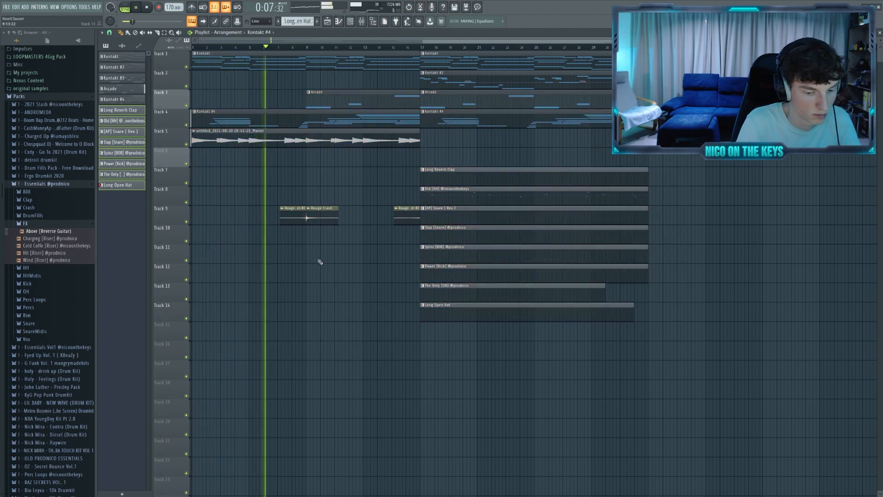
Place a Kontakt #2 clip at bar 1, slice it at bar 9 and delete its first eight bars
click(442, 81)
click(197, 81)
key(c)
drag(306, 73, 307, 89)
key(p)
right_click(280, 82)
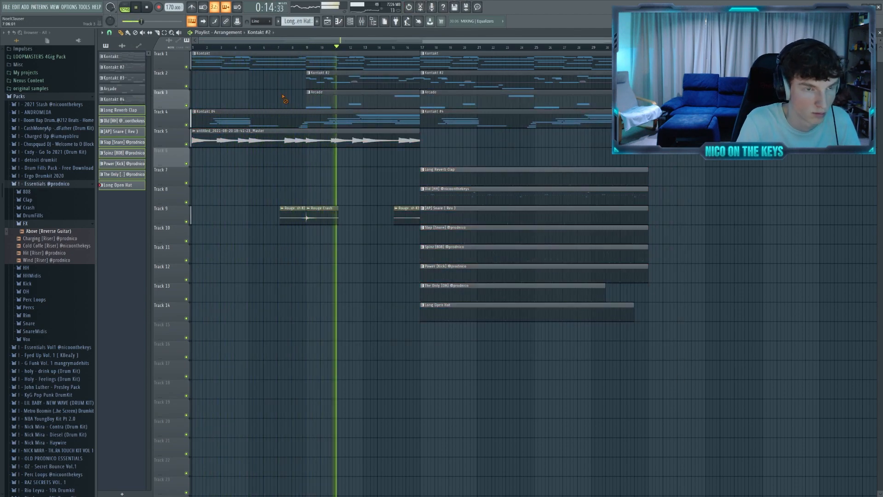
Move the crash clips down to track 17 and add a Rouge Crash copy at bar 17
key(F9)
click(219, 340)
key(F9)
shift+drag(324, 216, 438, 370)
ctrl+drag(272, 209, 406, 371)
key(ctrl+d)
Place Charging [Riser] on track 19 so it peaks at bar 17, and lower its channel volume slightly
drag(29, 239, 330, 410)
scroll(422, 412, up, 5)
drag(409, 413, 485, 414)
scroll(439, 413, up, 4)
double_click(402, 411)
drag(298, 129, 299, 138)
key(Escape)
Duplicate the bar 17 section to bar 33 and delete the copied Kontakt #4 and Arcade clips
scroll(598, 345, down, 7)
scroll(721, 205, down, 1)
ctrl+drag(720, 317, 460, 57)
key(ctrl+b)
key(ctrl+d)
scroll(658, 138, up, 3)
right_click(543, 120)
right_click(547, 100)
scroll(563, 115, down, 8)
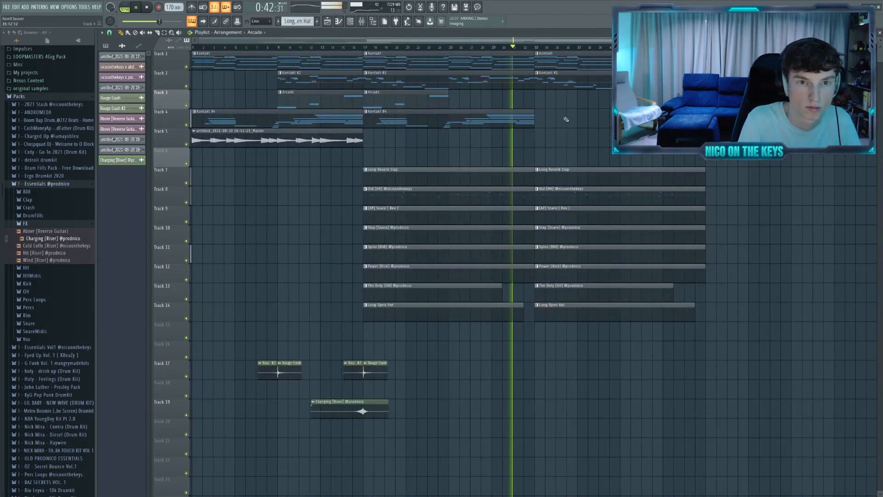
Slice the Old [HH] clip after bar 33 and delete small pieces to create gaps, checking them during playback
scroll(513, 202, up, 4)
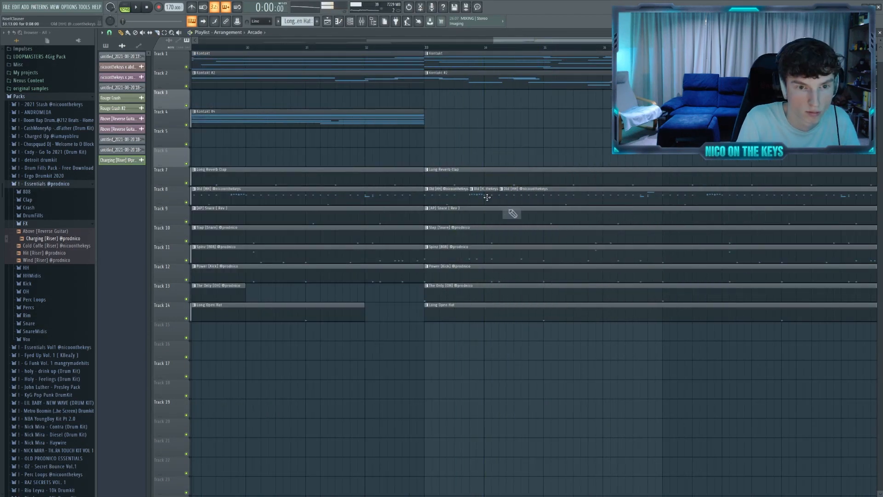
right_click(492, 198)
key(space)
scroll(482, 166, up, 2)
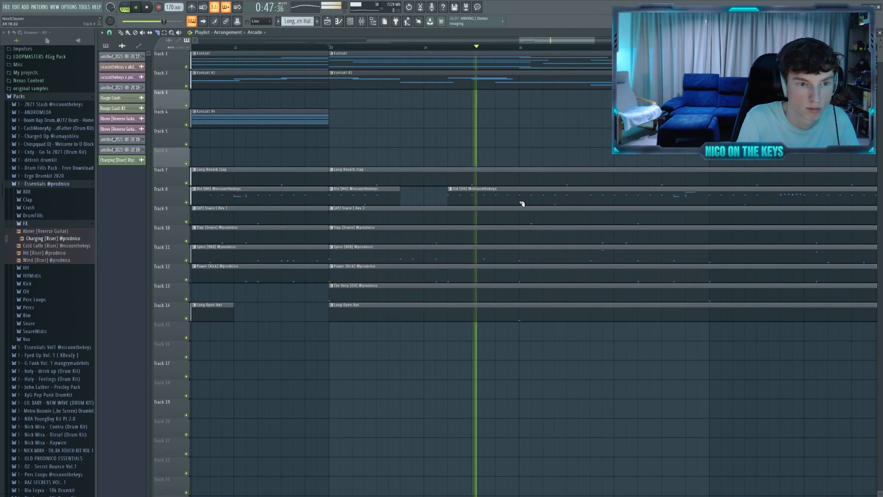
key(space)
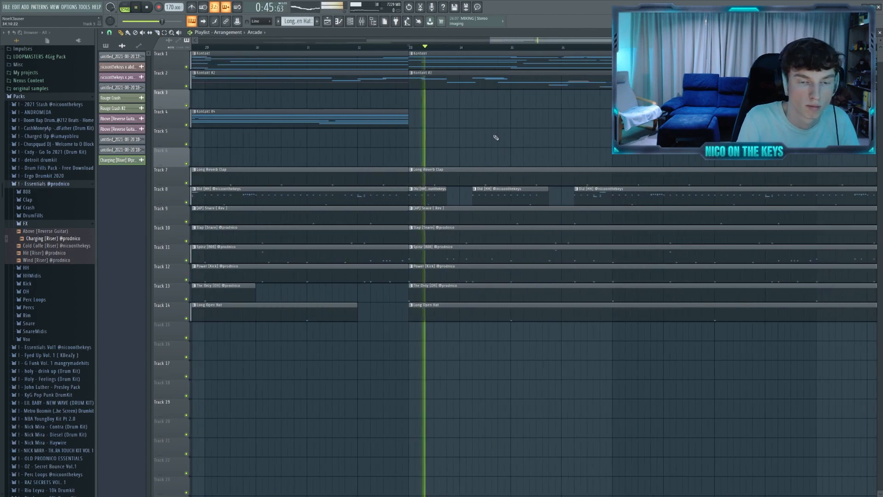
scroll(493, 138, down, 2)
scroll(481, 132, up, 2)
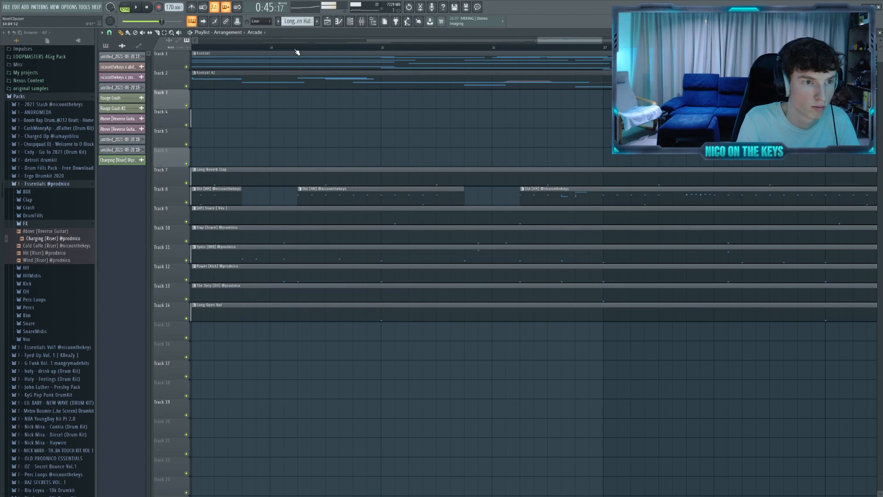
Chop further gaps into the Old [HH] clip up to bar 49 and adjust the edges of the cut pieces
drag(462, 198, 487, 202)
key(space)
shift+right_click(357, 203)
click(349, 197)
key(space)
key(space)
drag(351, 197, 341, 198)
key(space)
key(space)
scroll(499, 152, down, 3)
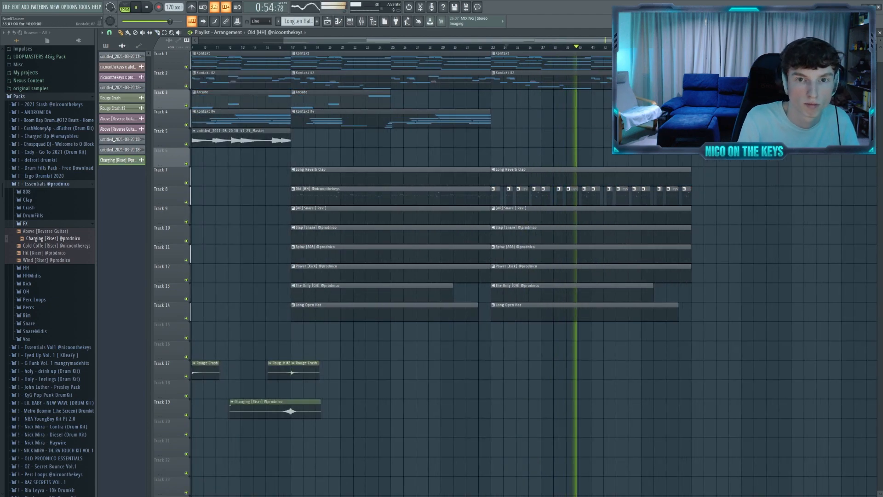
Shorten the bar 33 Kontakt #2 clip to end at bar 41 and duplicate the arrangement from bar 49 onward
drag(690, 82, 591, 83)
drag(521, 126, 478, 118)
key(ctrl+b)
right_click(529, 121)
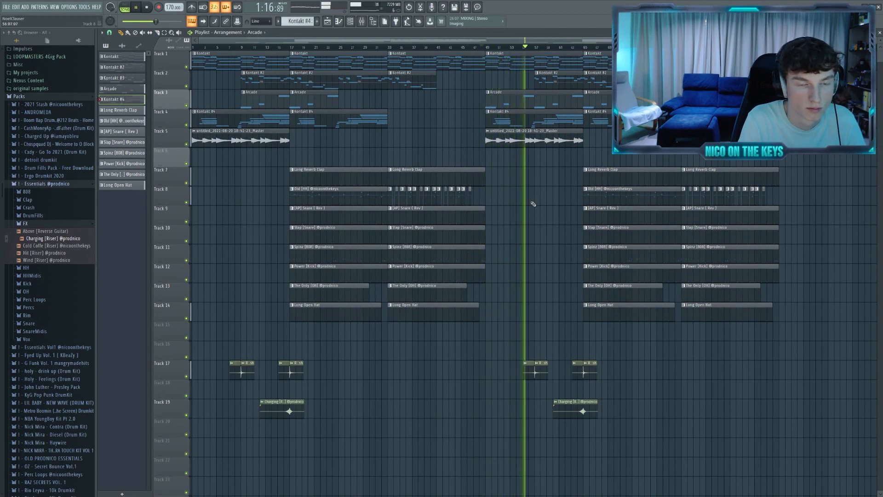
drag(558, 159, 547, 62)
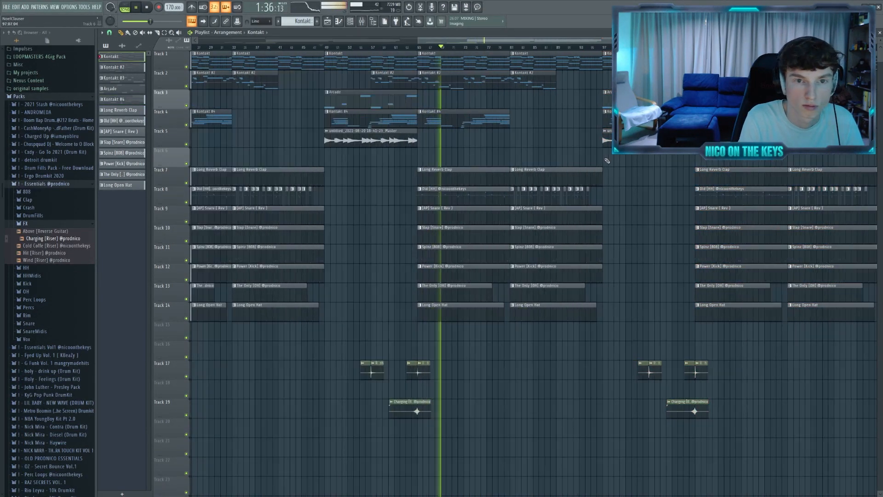
Rework the Kontakt clips in the last repeat, deleting a Kontakt #2 clip and the crash pair around bar 105
scroll(607, 160, down, 2)
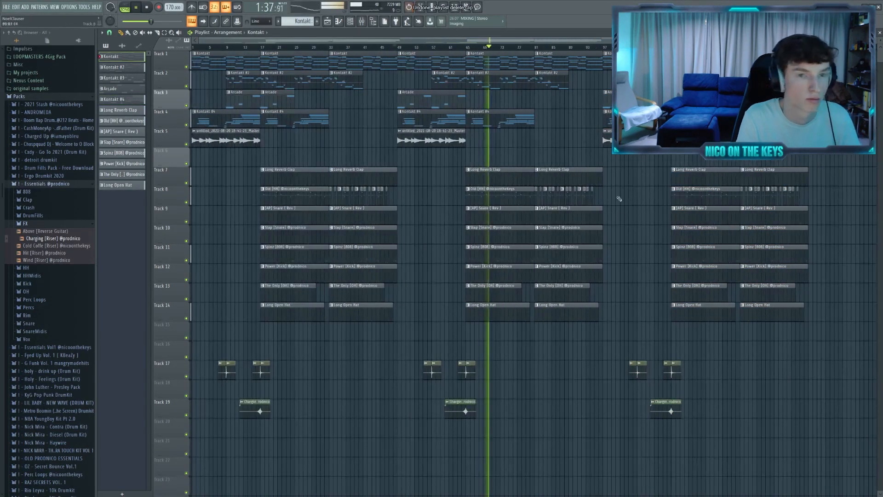
scroll(597, 184, up, 4)
drag(501, 159, 497, 62)
drag(592, 63, 519, 63)
right_click(556, 82)
right_click(510, 371)
scroll(574, 322, down, 3)
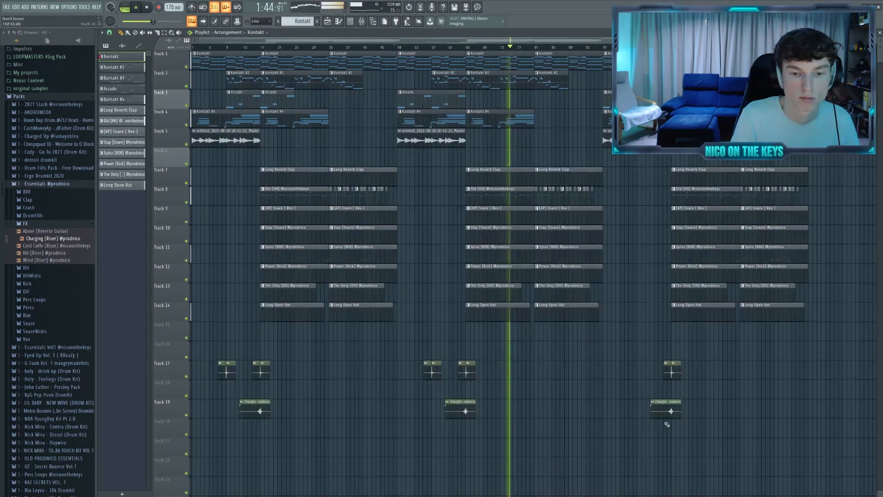
Cut back the drum clips in the last repeat, adjusting Old [HH] and deleting a Long Reverb Clap clip
scroll(644, 276, up, 2)
drag(778, 161, 637, 409)
drag(690, 188, 625, 189)
scroll(713, 230, down, 2)
right_click(792, 177)
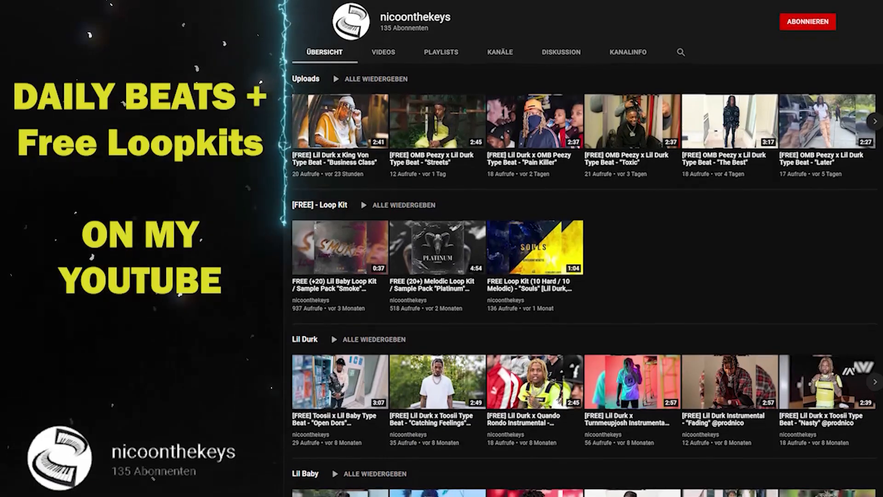